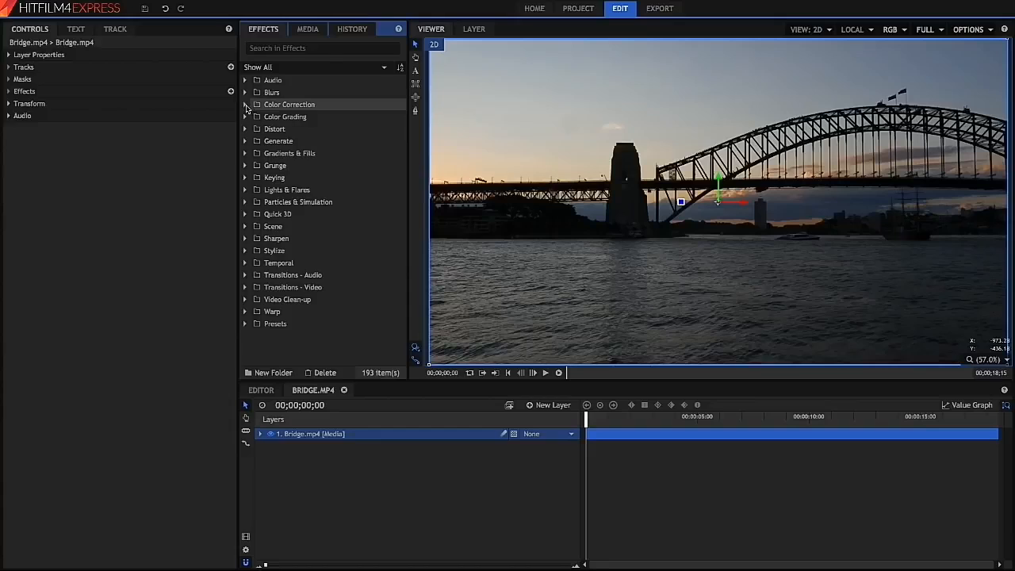
- Apply the Crush Blacks & Whites effect from Color Correction to the Bridge.mp4 layer
left_click(247, 105)
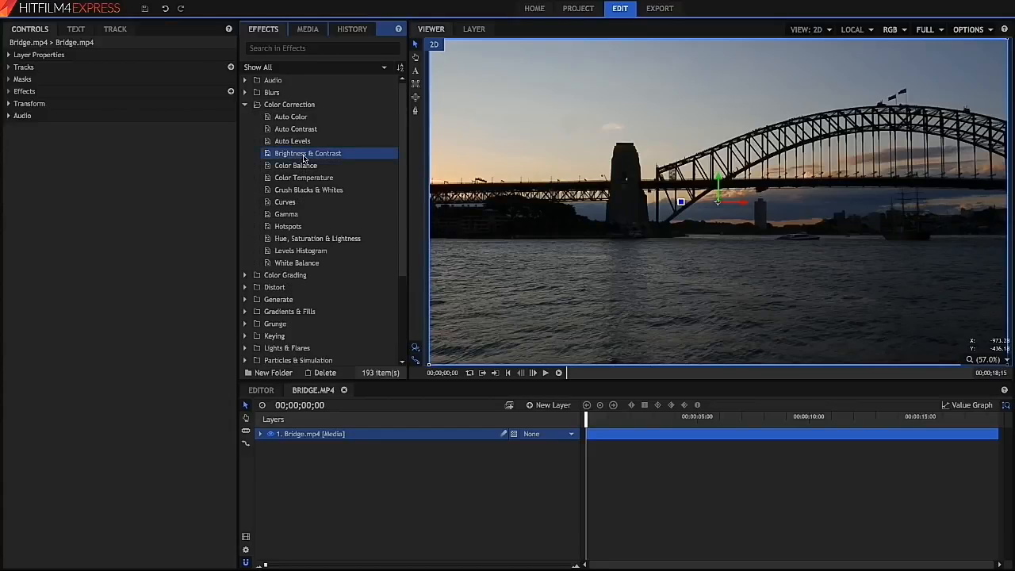
left_click(310, 196)
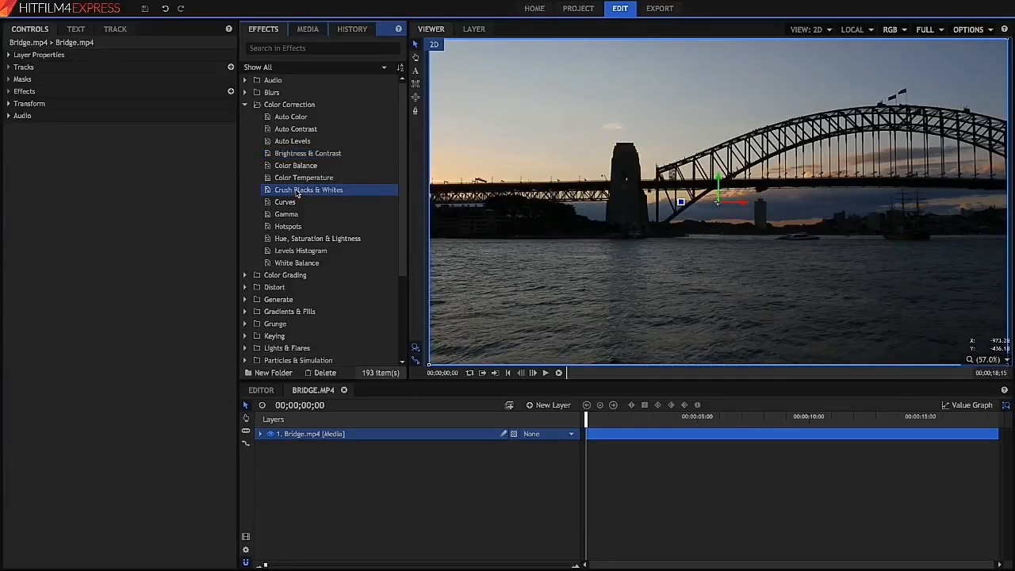
left_click(319, 435)
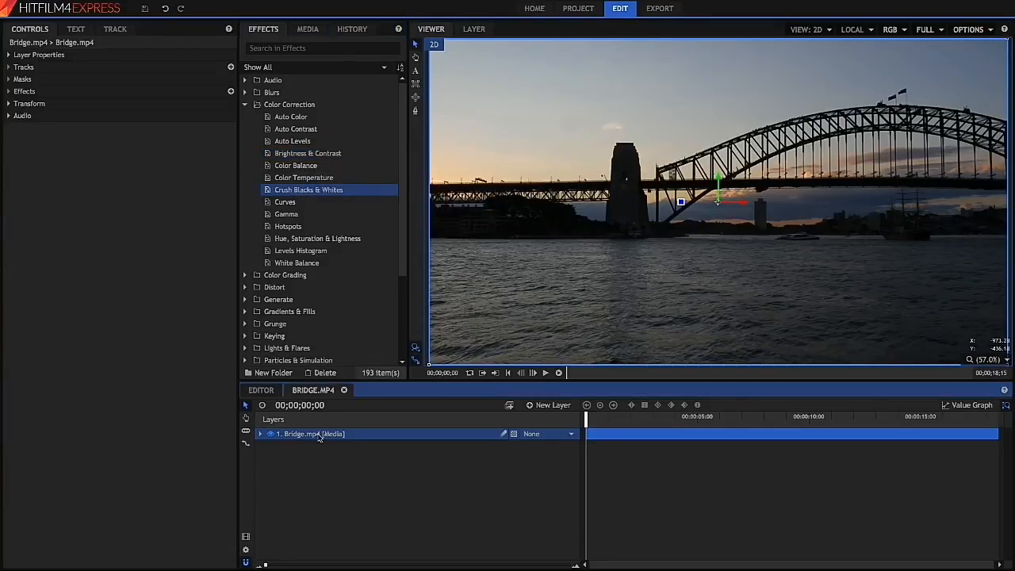
left_click_drag(318, 429, 319, 431)
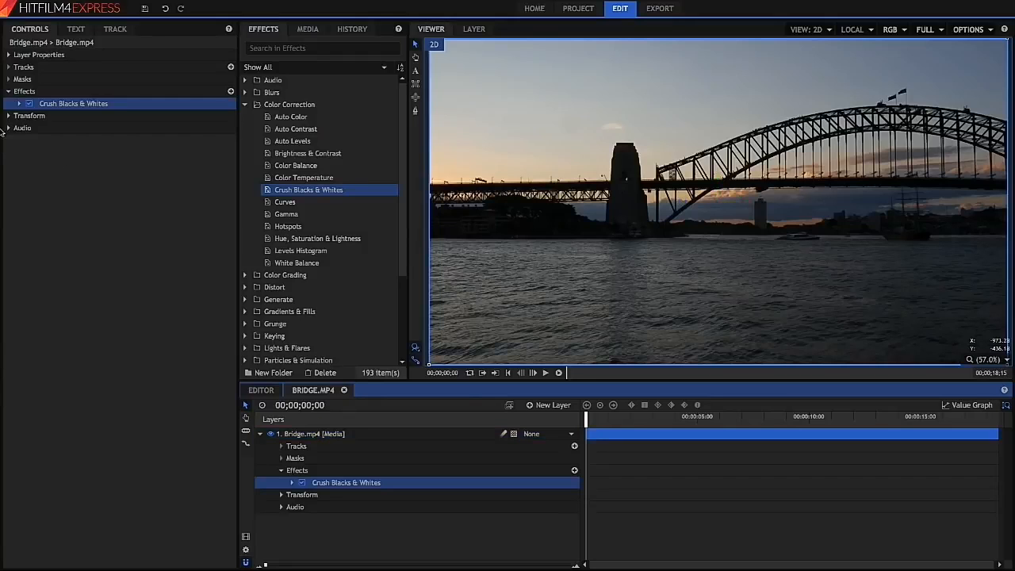
- Set the Crush Blacks & Whites Black level to 0.13 and lower the White level
left_click(20, 103)
left_click_drag(100, 116, 111, 115)
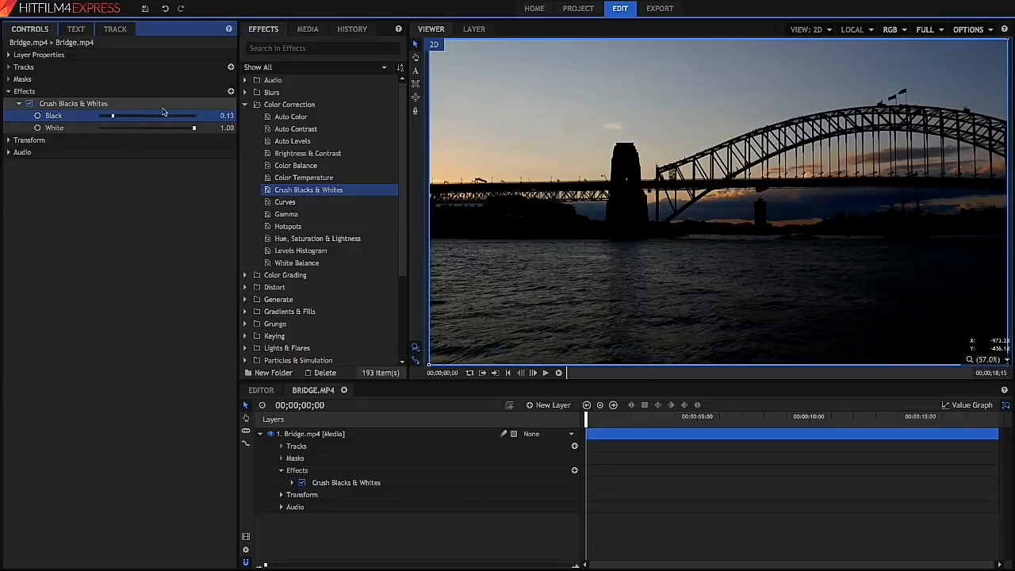
left_click_drag(193, 128, 161, 132)
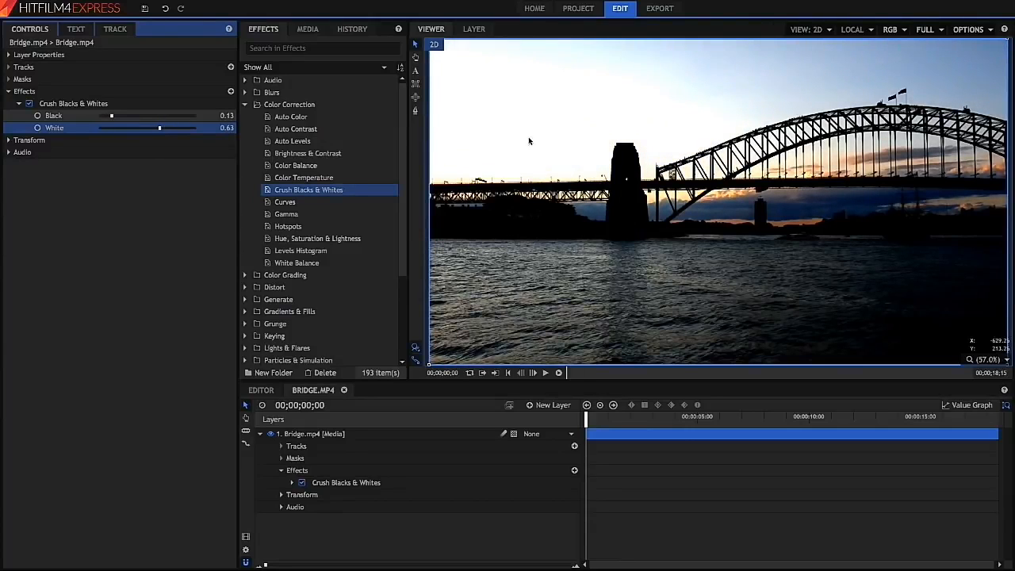
left_click_drag(160, 131, 175, 132)
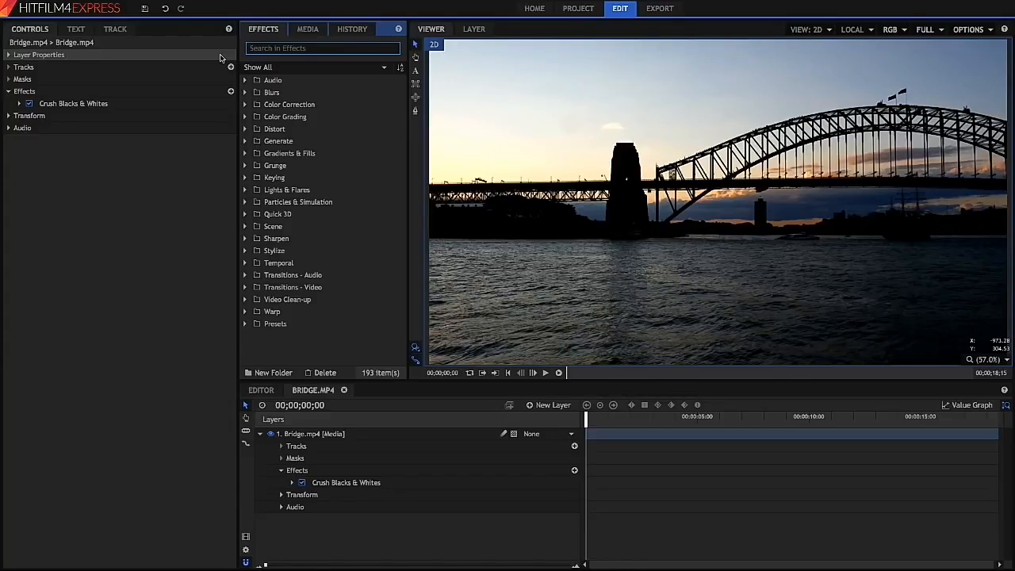
- Search effects for "colo" and apply Color Balance to the Bridge.mp4 layer
type("colo")
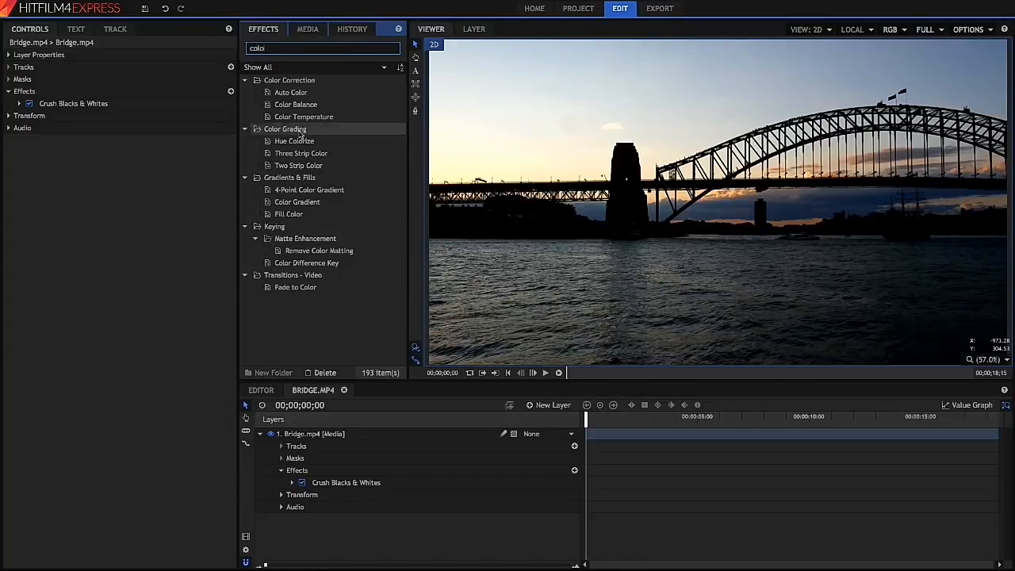
left_click_drag(315, 106, 124, 114)
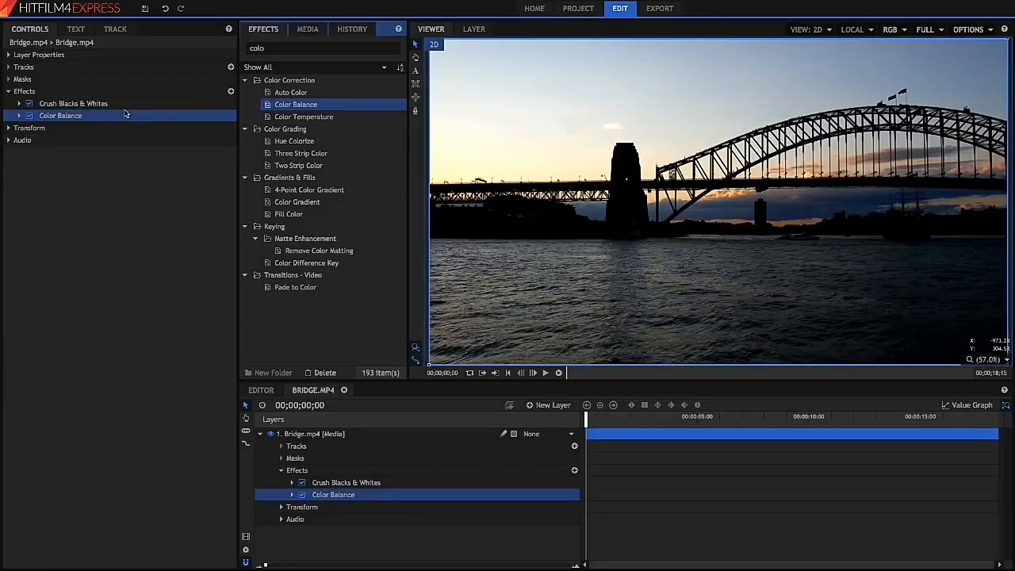
- Expand the Color Balance effect with its Shadows and Highlights groups
left_click(23, 106)
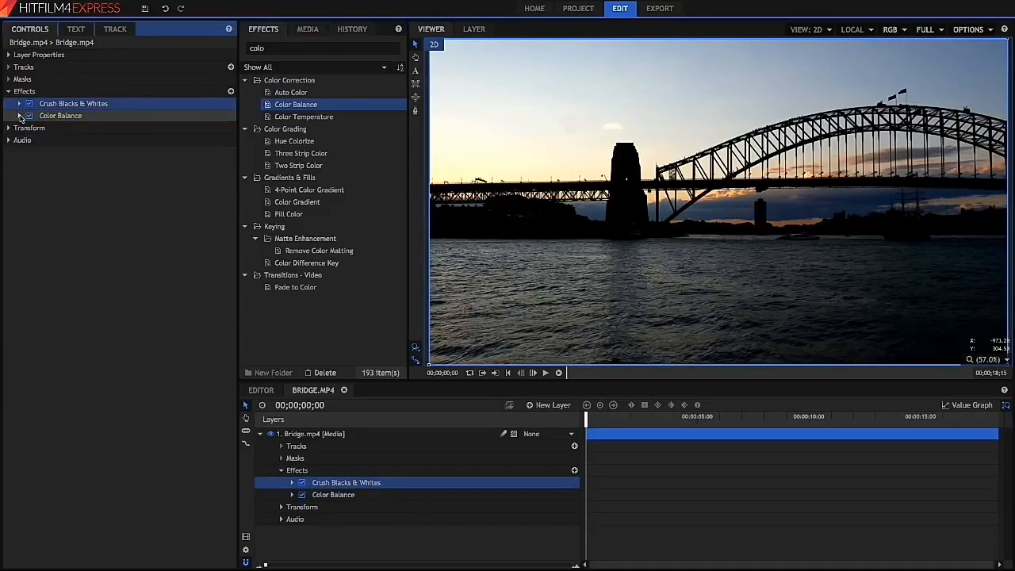
left_click(20, 116)
left_click(30, 127)
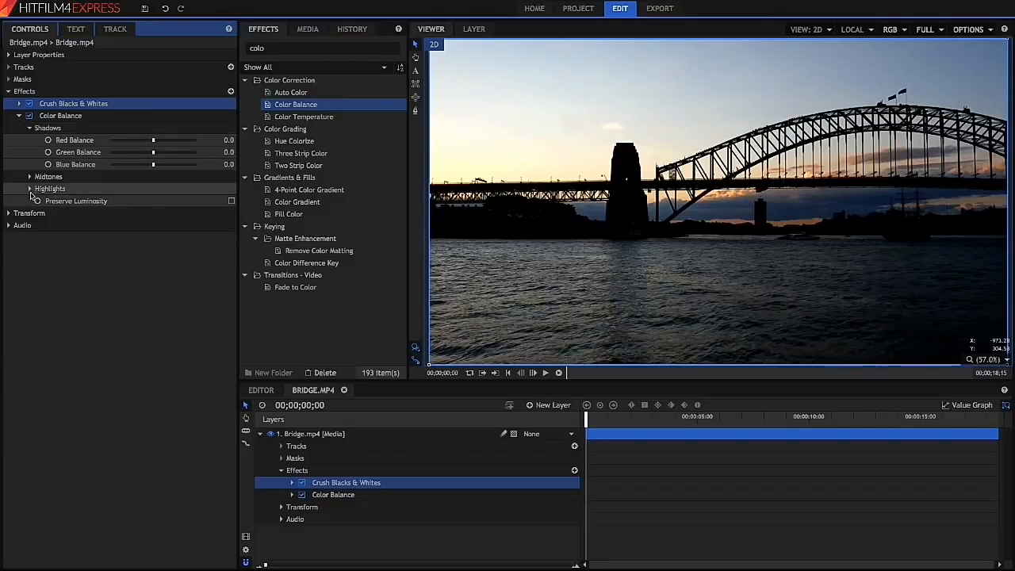
left_click(30, 189)
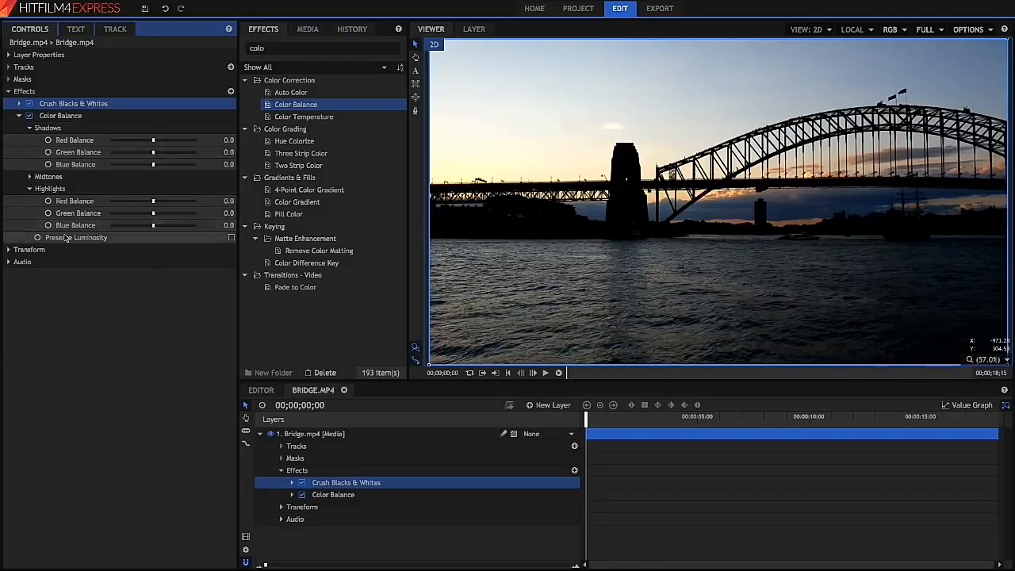
- Push the shadows red balance to 100 and highlights blue balance to -100, undoing the blue change
left_click_drag(151, 142, 218, 139)
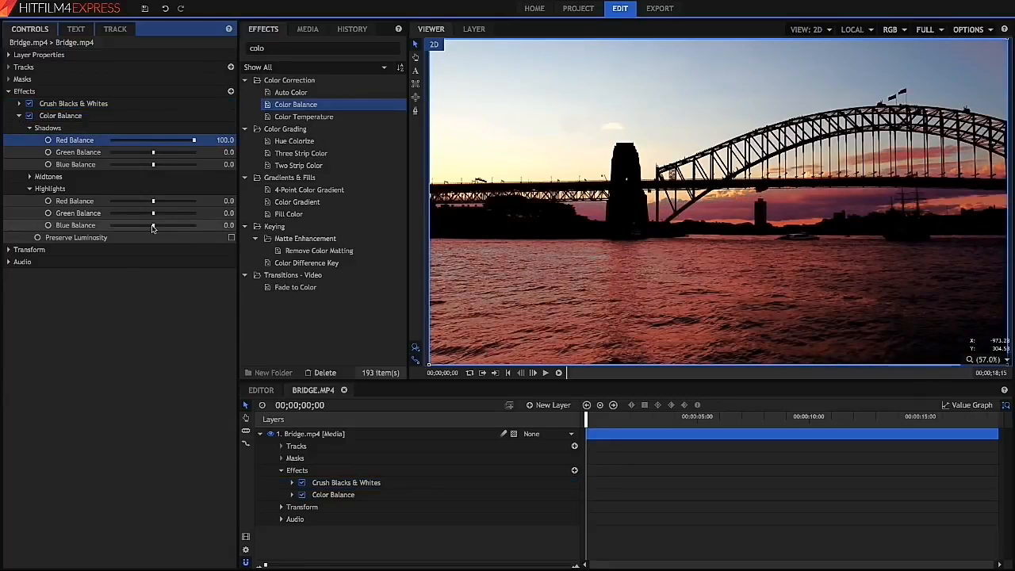
left_click_drag(153, 227, 69, 236)
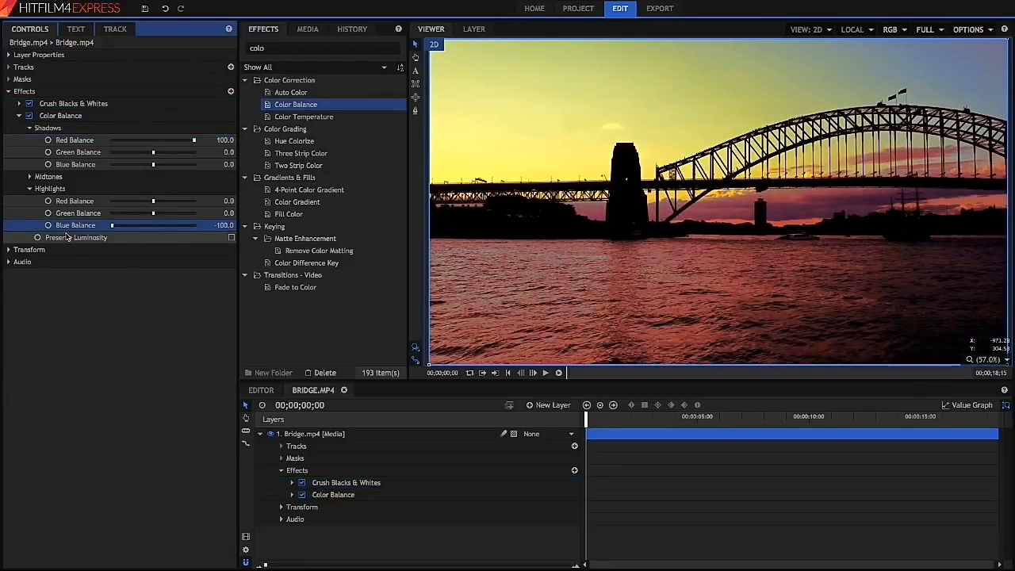
key("ctrl+z")
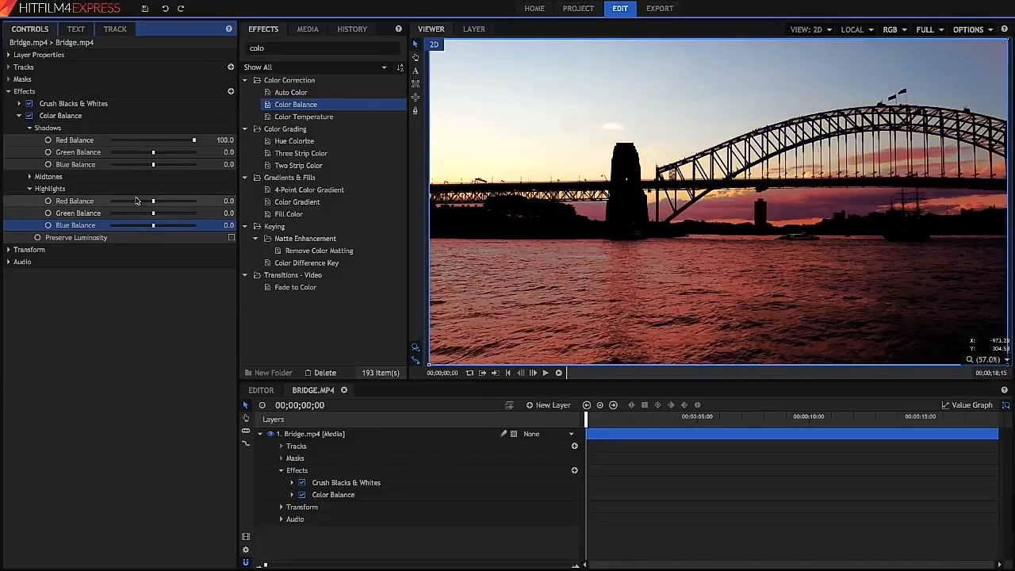
- Set the highlights red balance to -100, then undo it and the shadows red change
left_click_drag(153, 200, 77, 213)
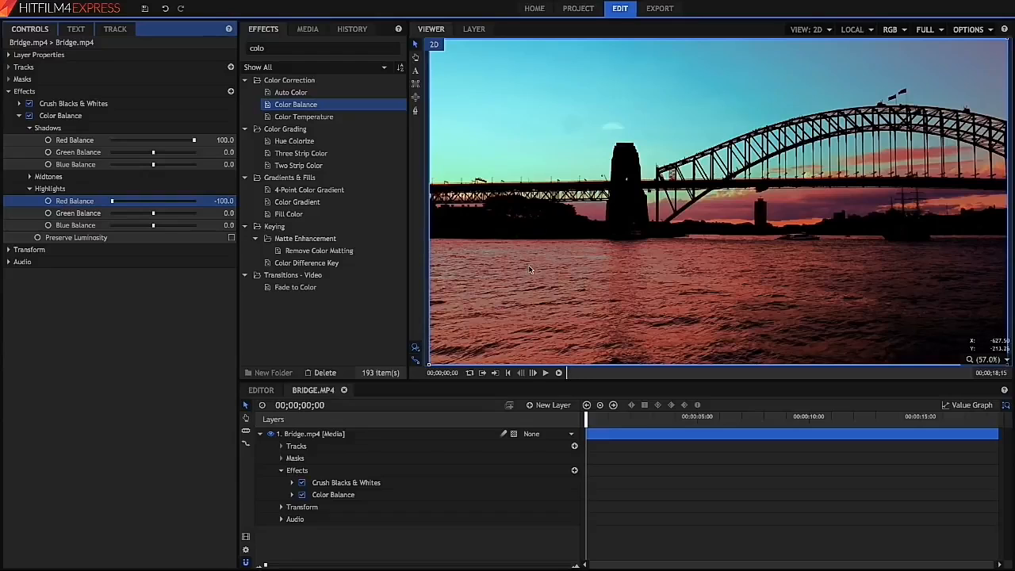
key("ctrl+z")
key("ctrl+z")
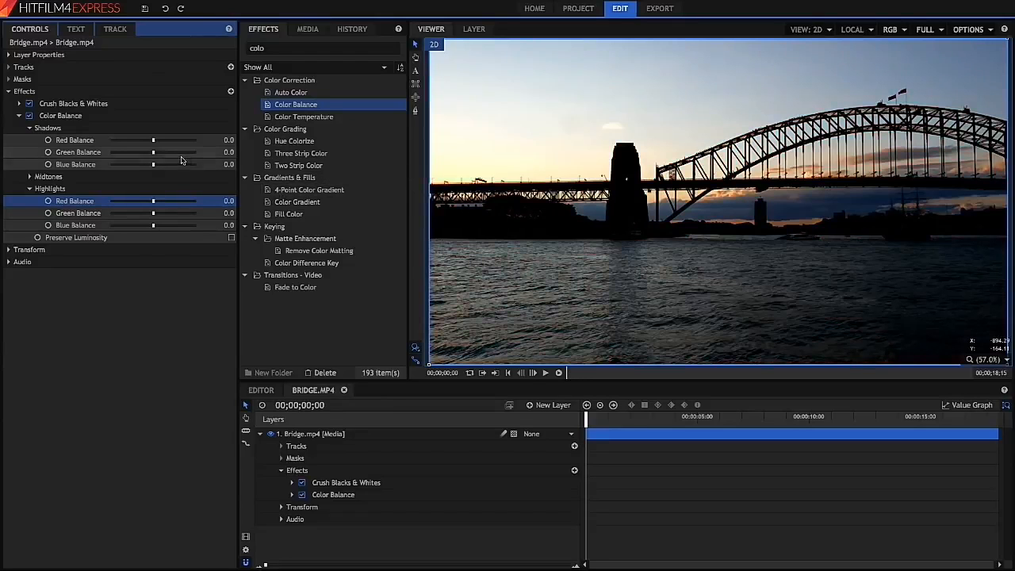
- Adjust the shadows and highlights blue balance, then reset the Color Balance effect
left_click_drag(154, 167, 159, 165)
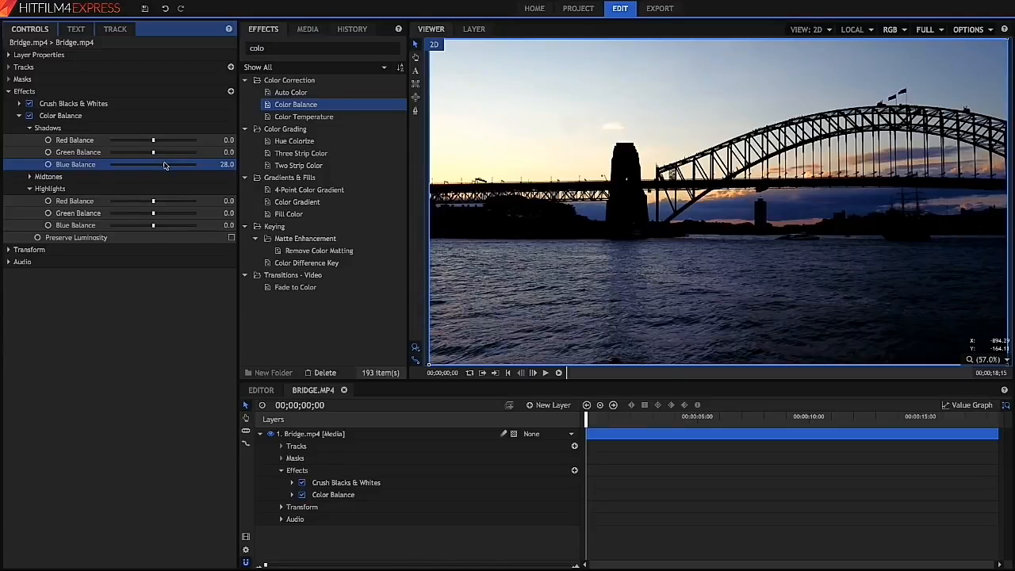
left_click_drag(153, 226, 145, 228)
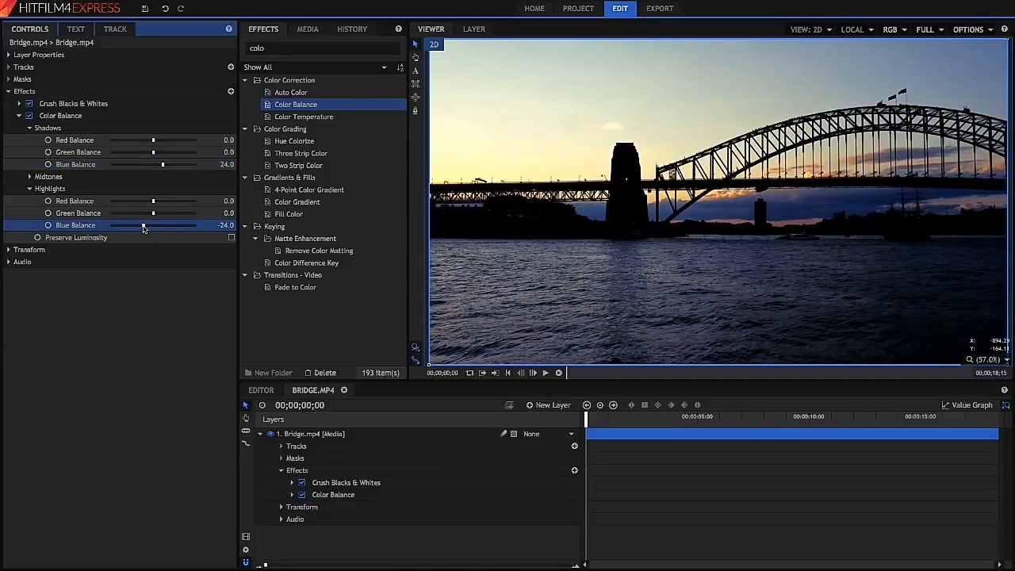
right_click(127, 117)
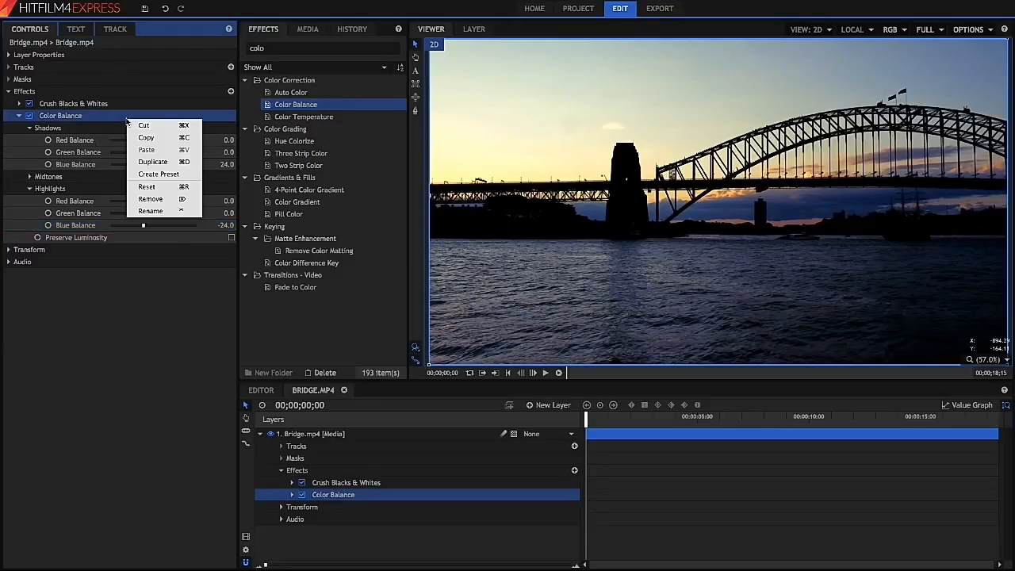
left_click(165, 186)
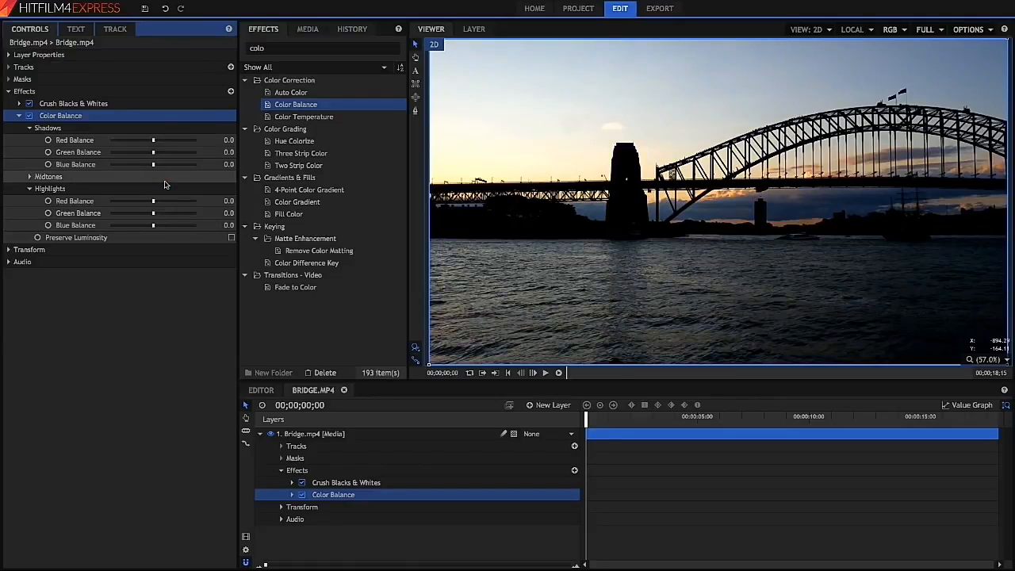
- Set the highlights red balance to 30 and highlights blue balance to -30
left_click(221, 201)
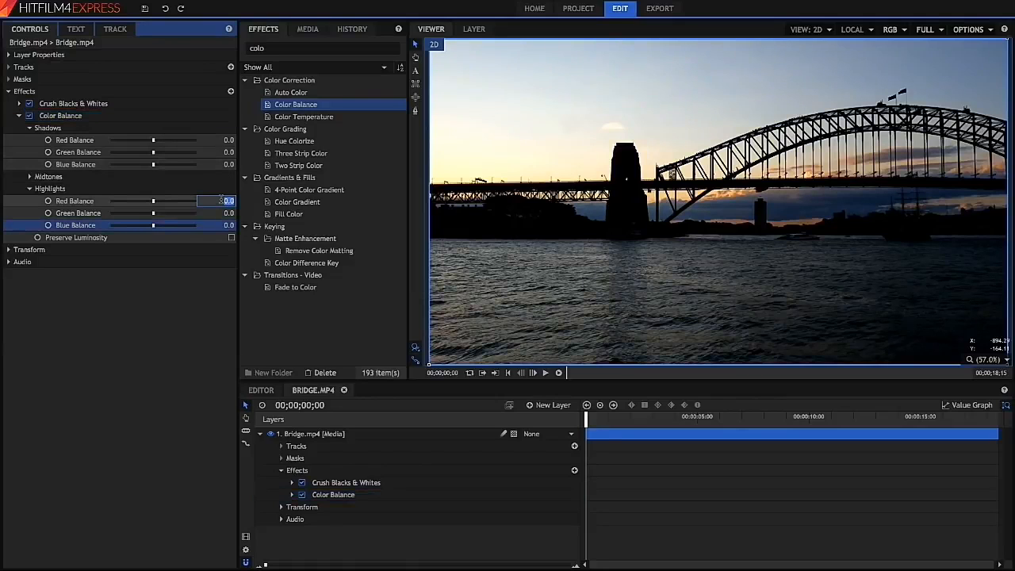
type("30")
key("Return")
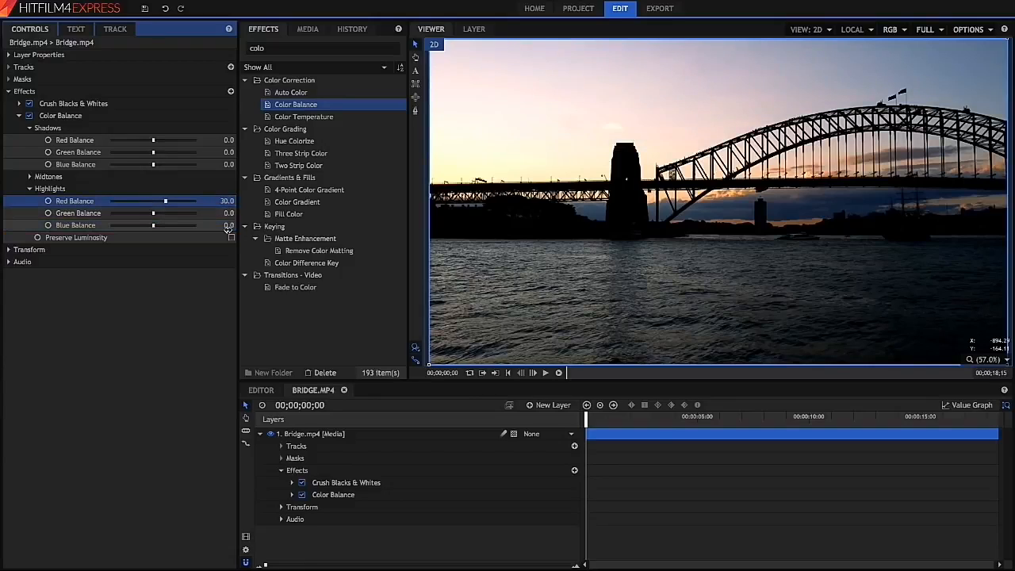
left_click(228, 226)
type("-30")
key("Return")
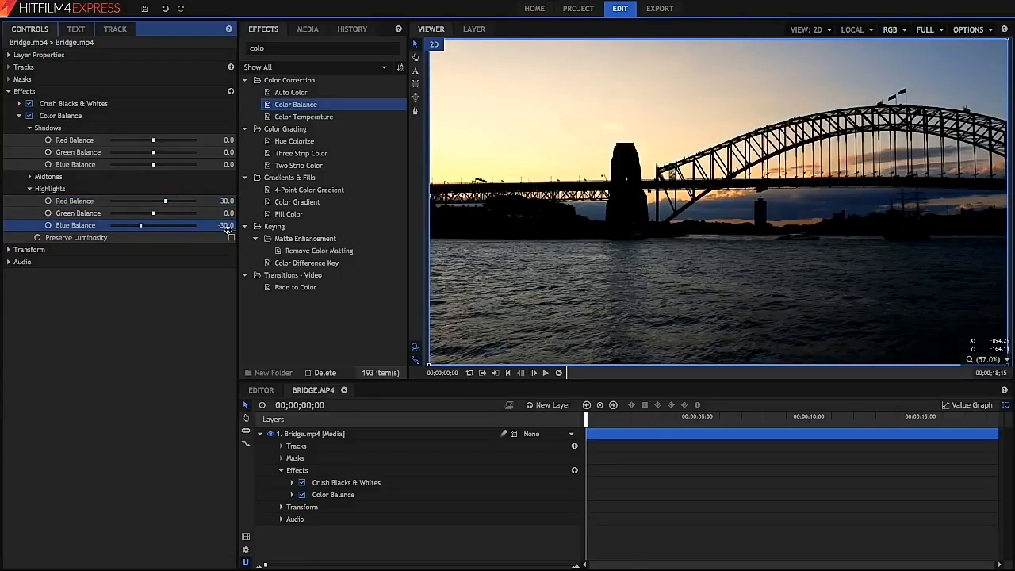
- Set the shadows blue balance to 30 and shadows red balance to -30
left_click(227, 165)
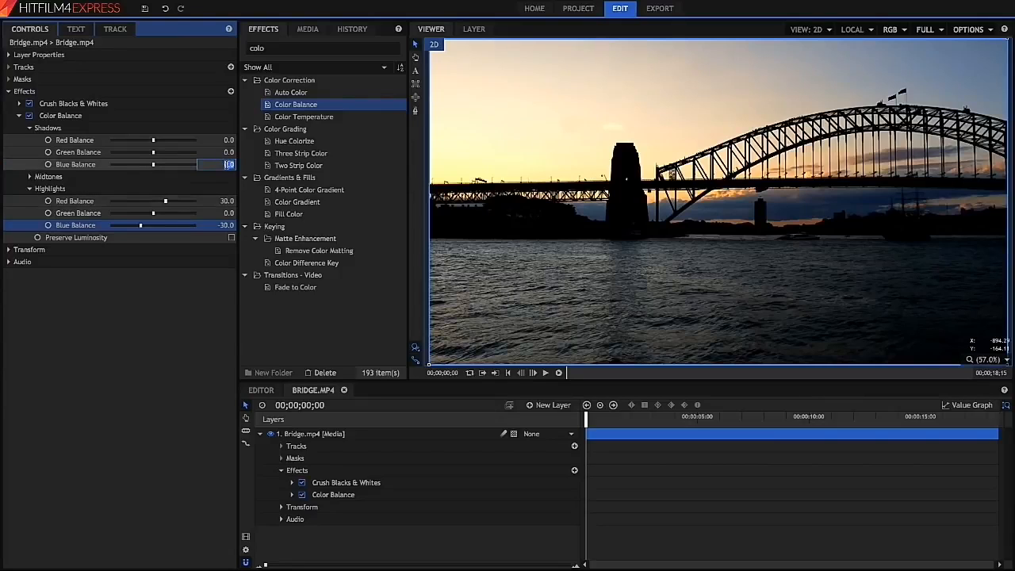
type("30")
key("Return")
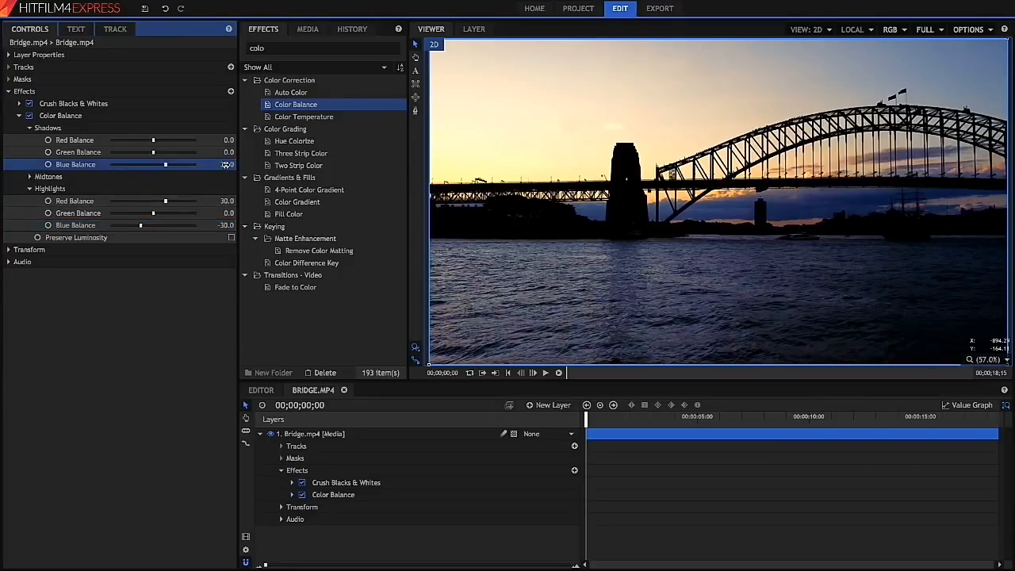
left_click(227, 141)
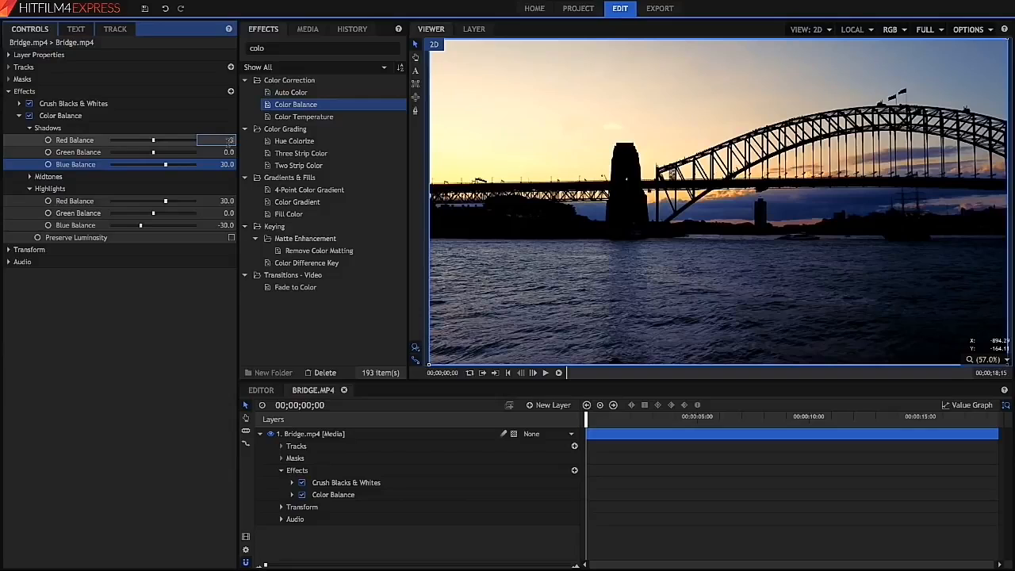
key("Return")
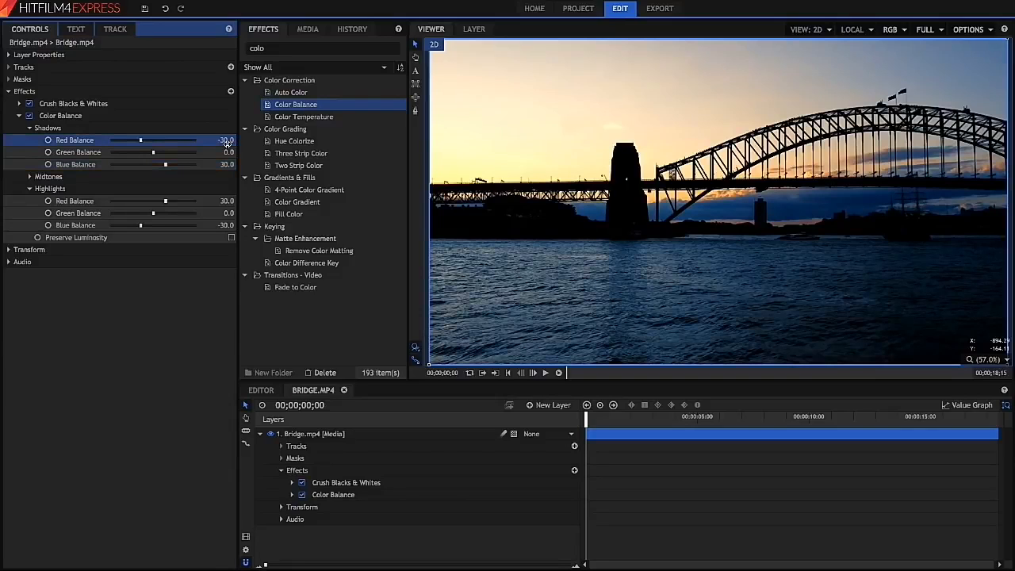
- Set the shadows red balance to -10 and shadows blue balance to 10, keeping Color Balance enabled
left_click(226, 140)
type("-10")
key("Tab")
key("Tab")
key("Return")
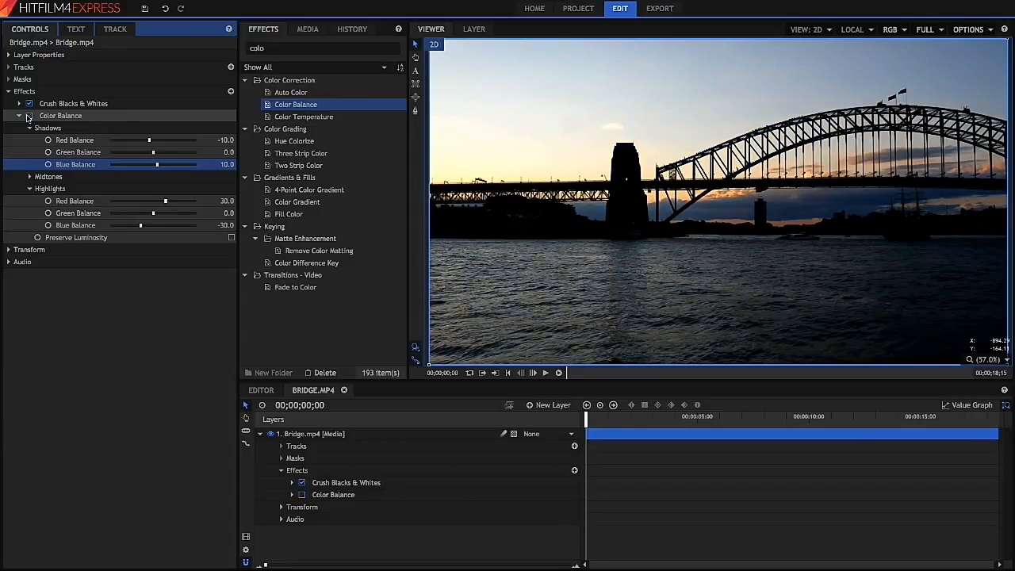
left_click(28, 116)
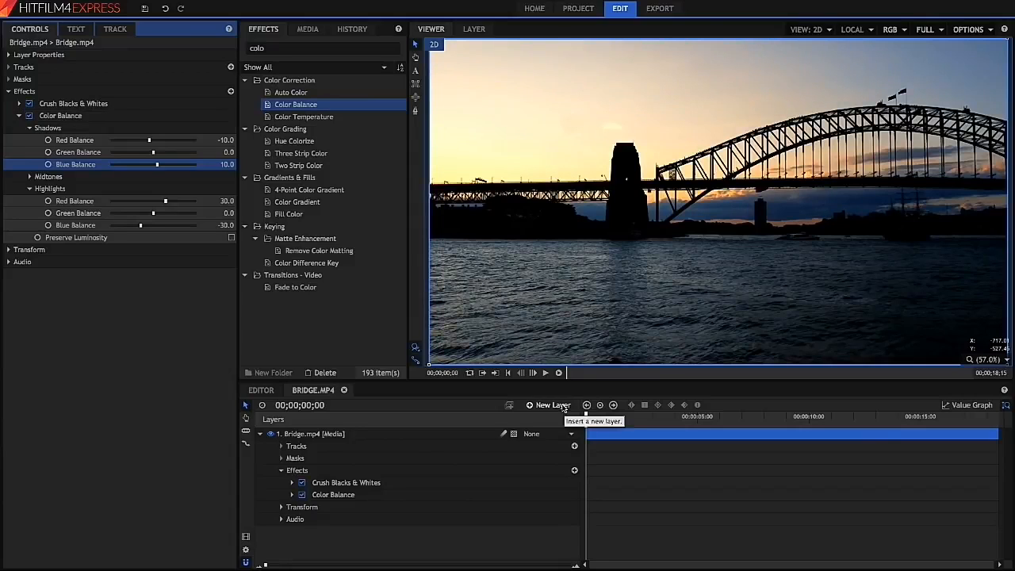
- Add a new plane layer with the default plane properties
left_click(550, 408)
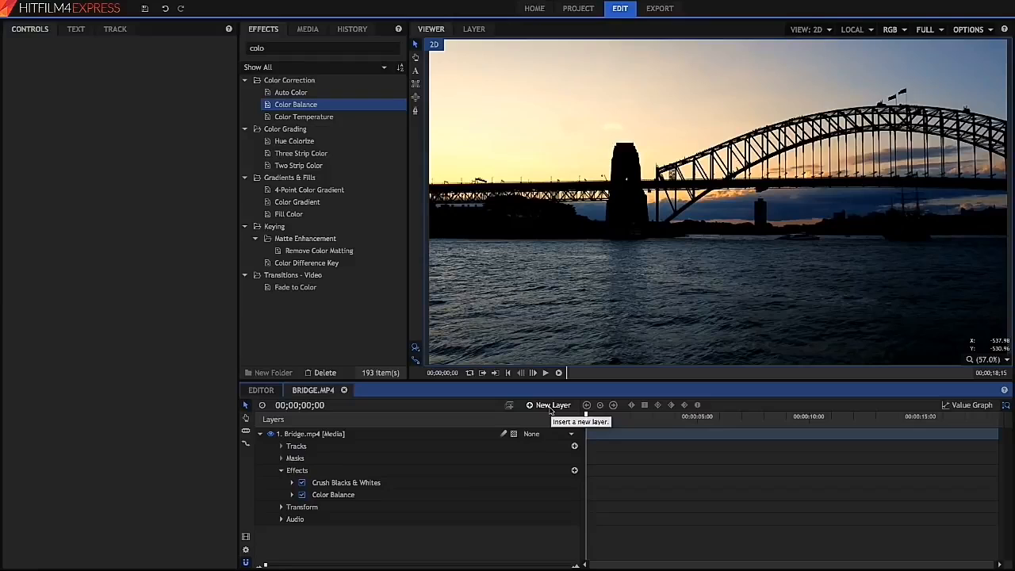
left_click(551, 408)
left_click(553, 419)
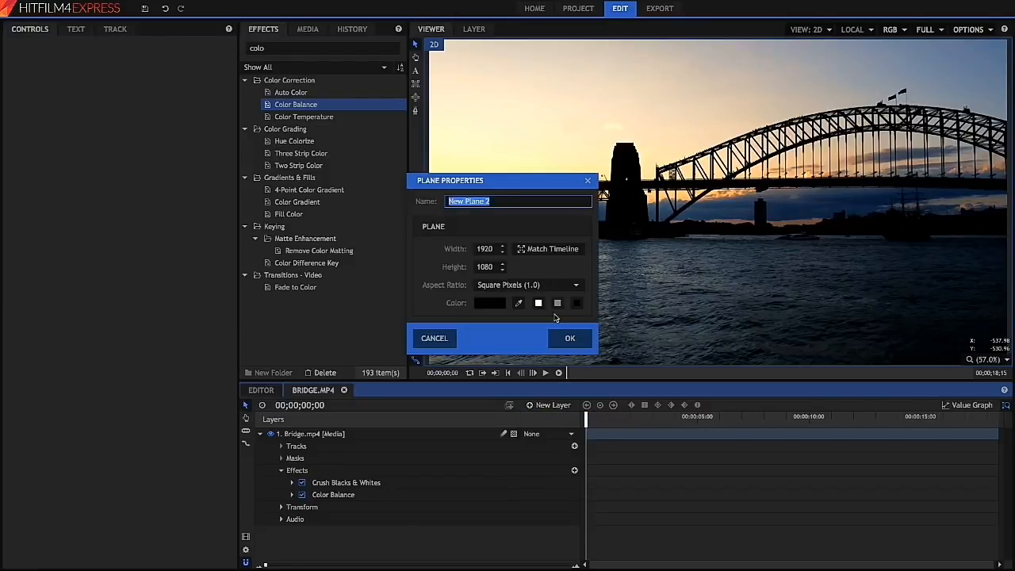
left_click(572, 340)
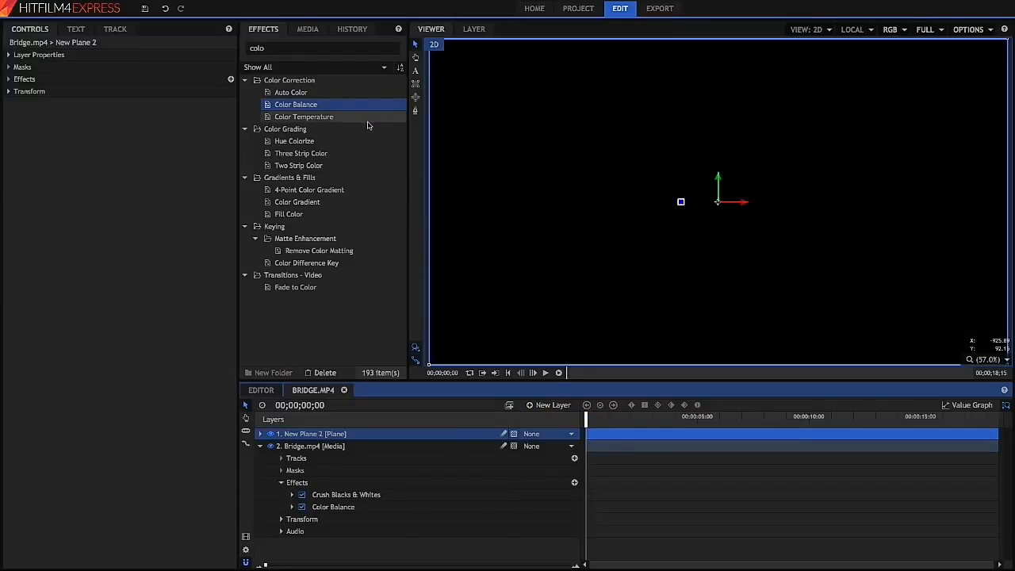
- Search effects for "light" and apply Light Flares to the new plane layer
double_click(335, 48)
type("light")
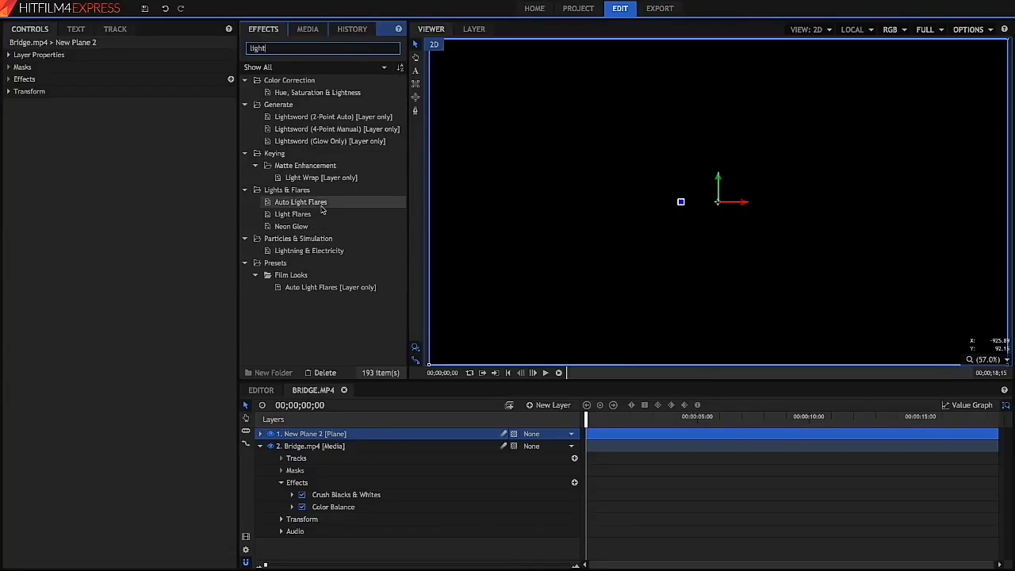
left_click_drag(295, 214, 339, 434)
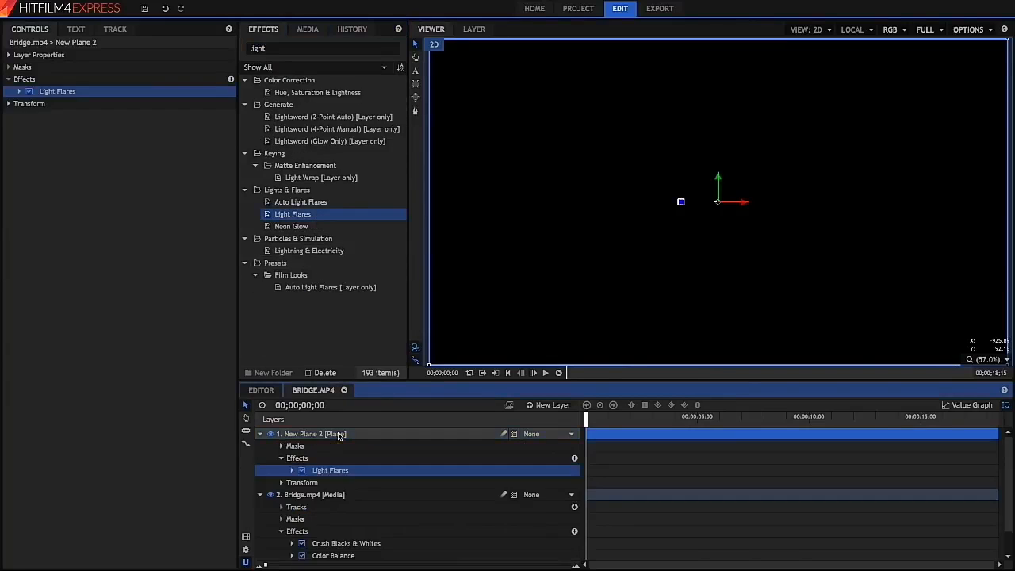
- Drag the flare hotspot toward the upper left of the frame and expand the Light Flares controls
left_click_drag(631, 131, 575, 161)
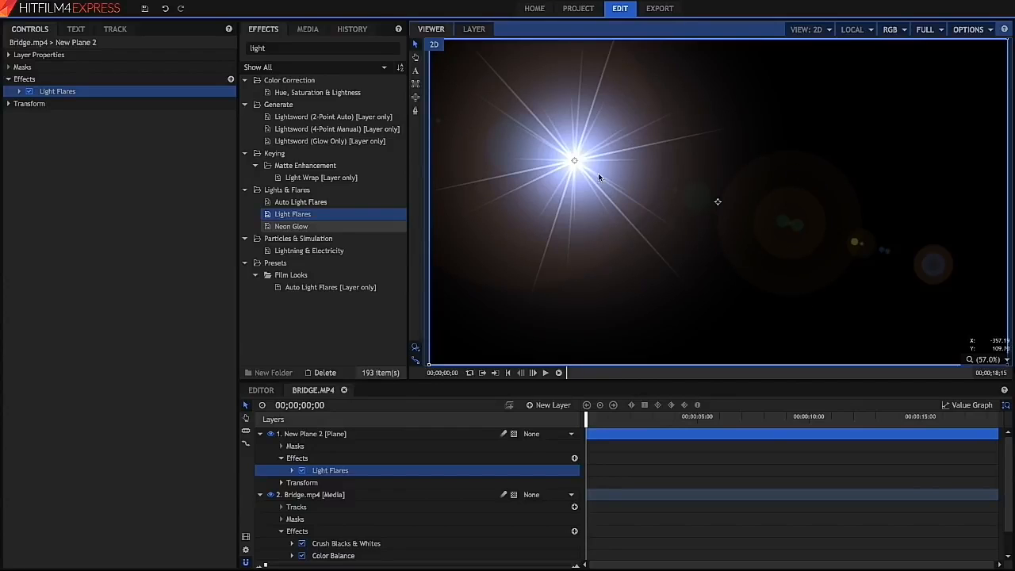
left_click(20, 91)
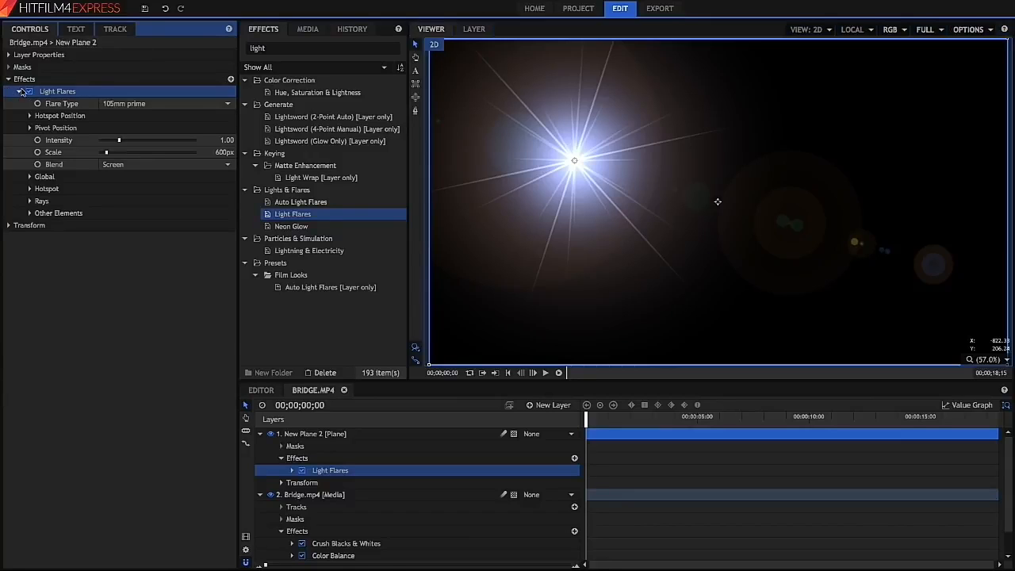
- Browse the Flare Type options, trying Digital Blocks, and set the type back to 105mm prime
left_click(112, 110)
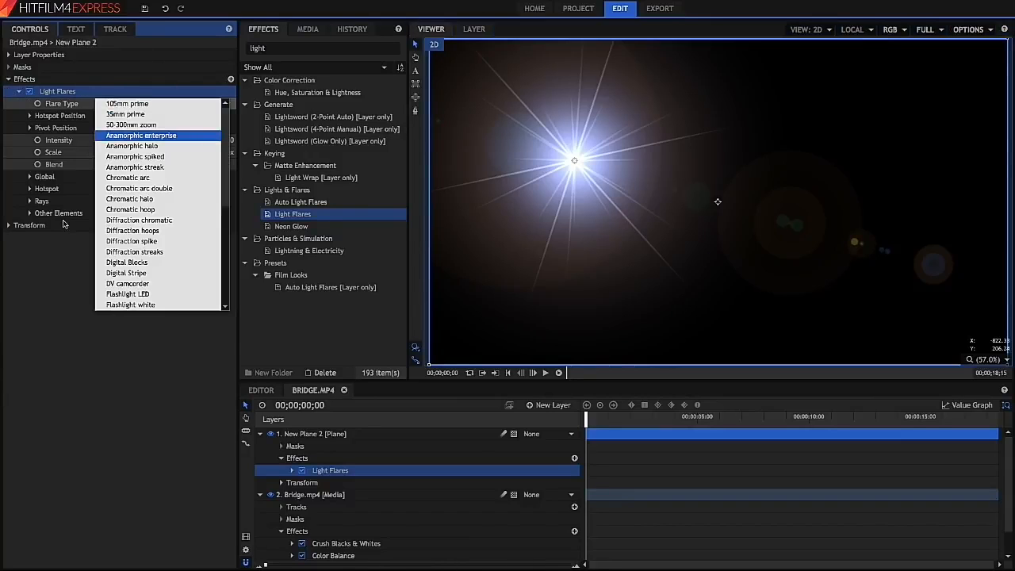
left_click(127, 108)
left_click(127, 108)
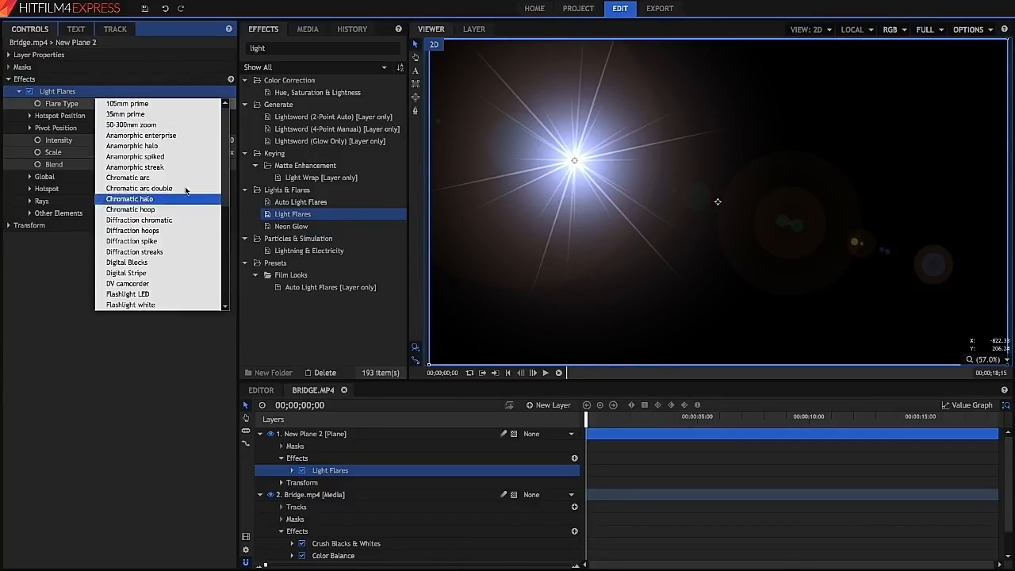
scroll(198, 198, "down", 6)
scroll(214, 198, "up", 5)
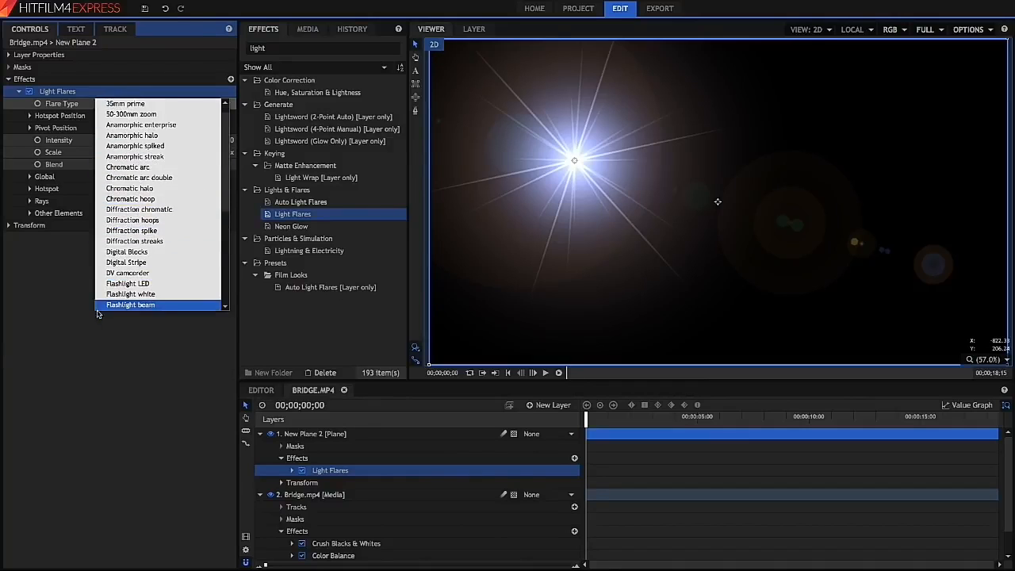
left_click(136, 253)
left_click(158, 112)
scroll(158, 112, "up", 1)
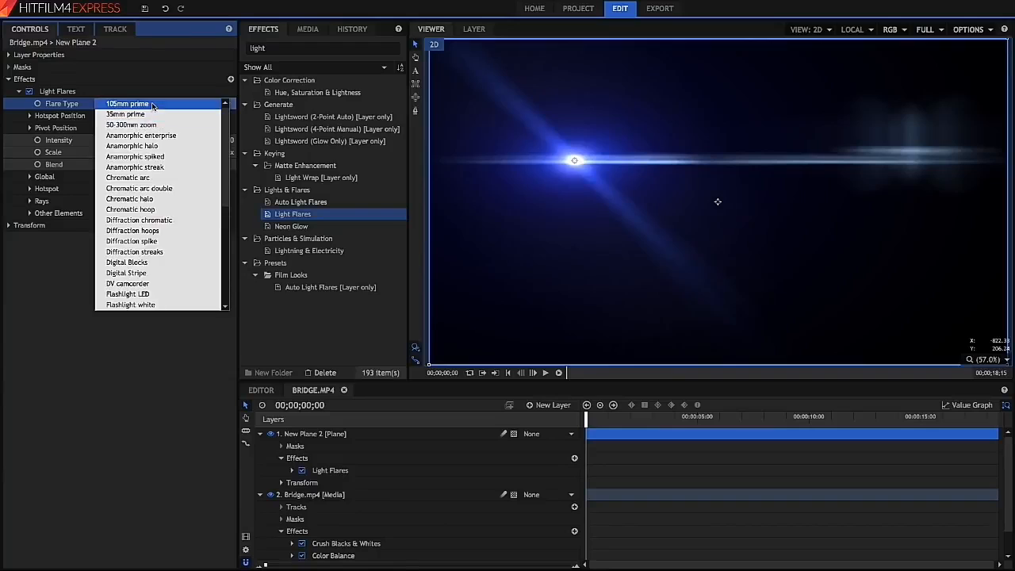
left_click(154, 104)
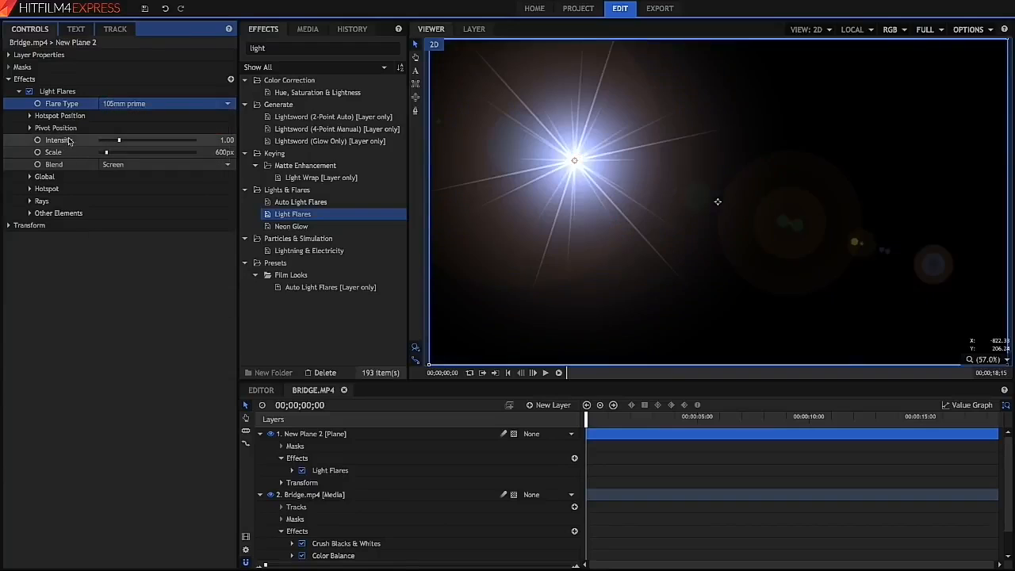
- Set the plane layer's blend mode to Screen in its layer properties
left_click(8, 55)
left_click(130, 104)
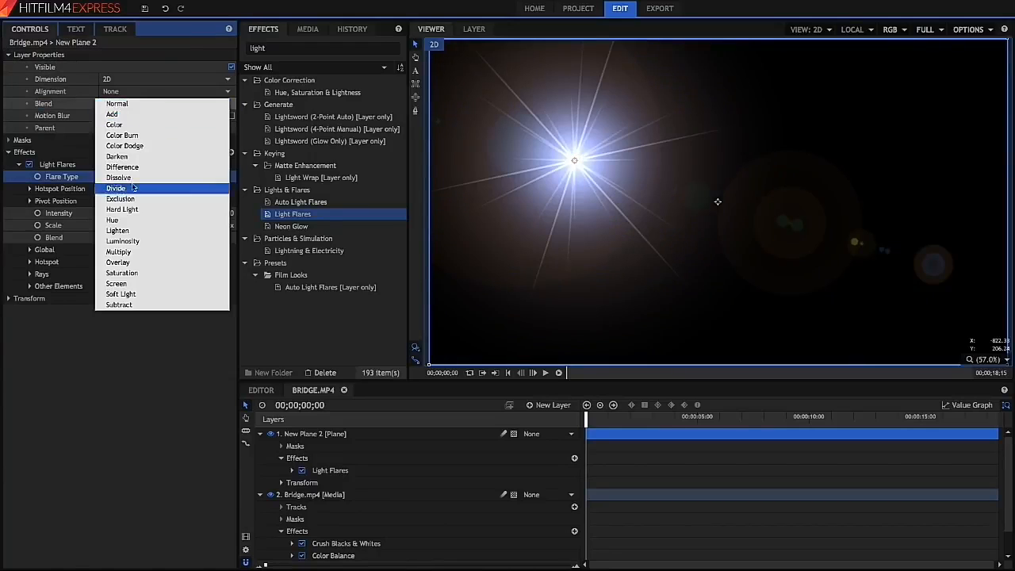
left_click(143, 285)
left_click(84, 164)
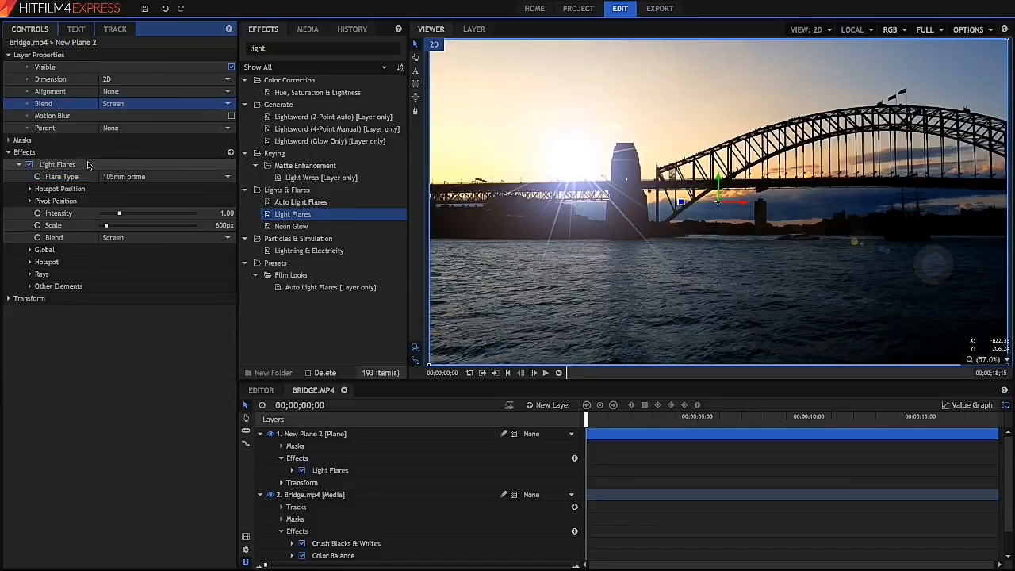
- Move the flare hotspot onto the setting sun beside the bridge tower
left_click_drag(576, 162, 531, 181)
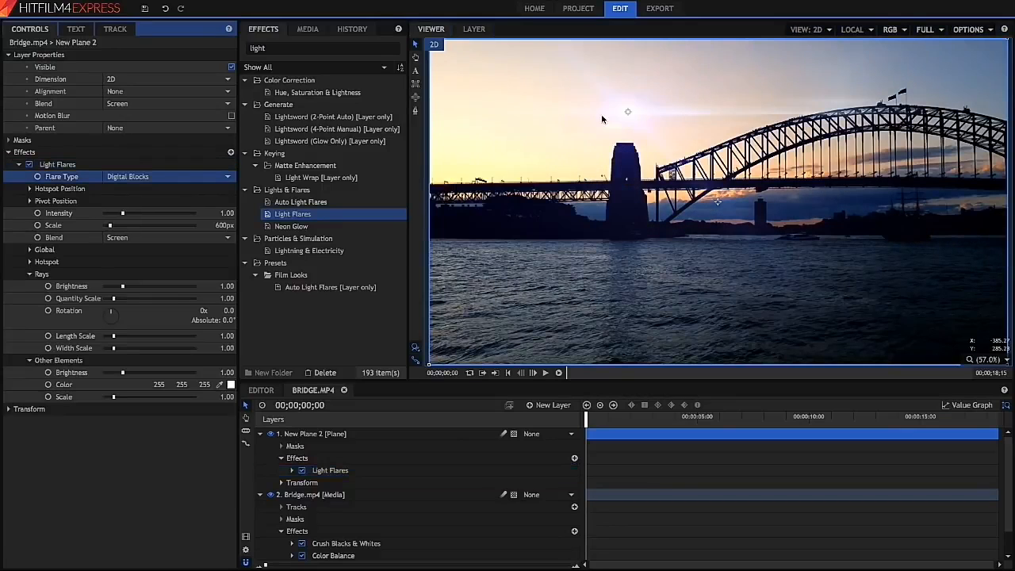
left_click_drag(628, 116, 519, 173)
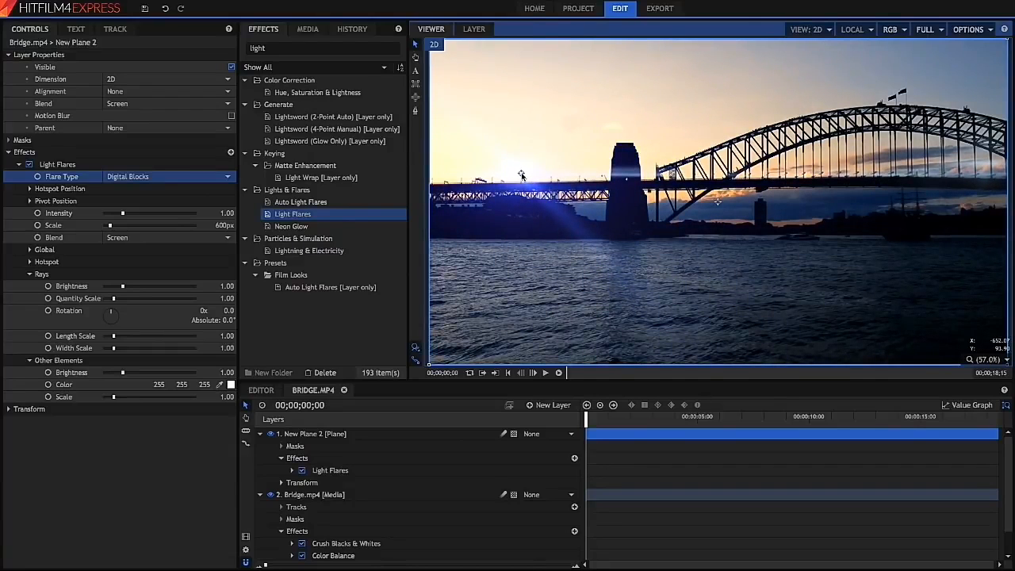
- Raise the Light Flares intensity to about 1.3
left_click_drag(123, 214, 128, 213)
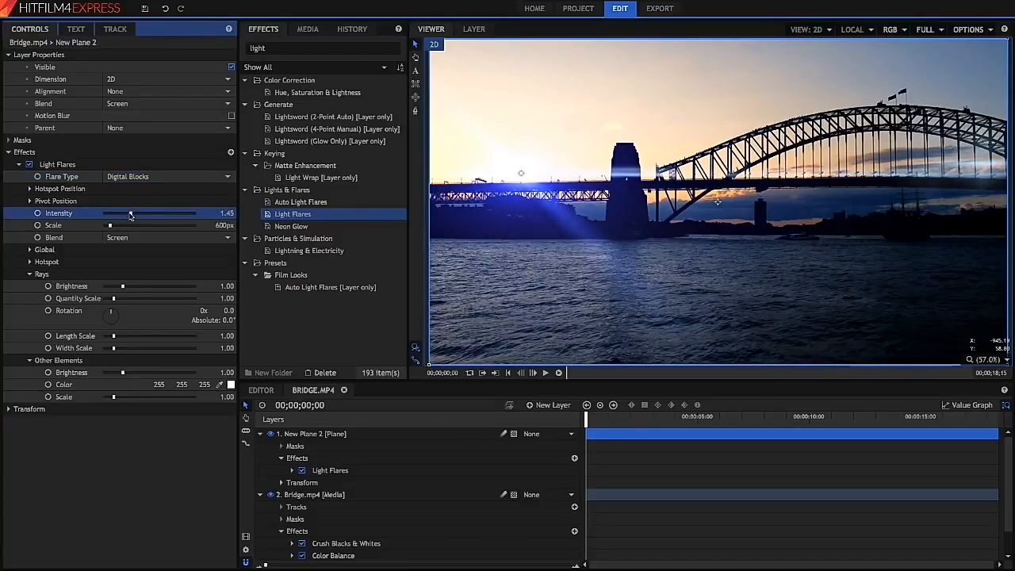
left_click(113, 228)
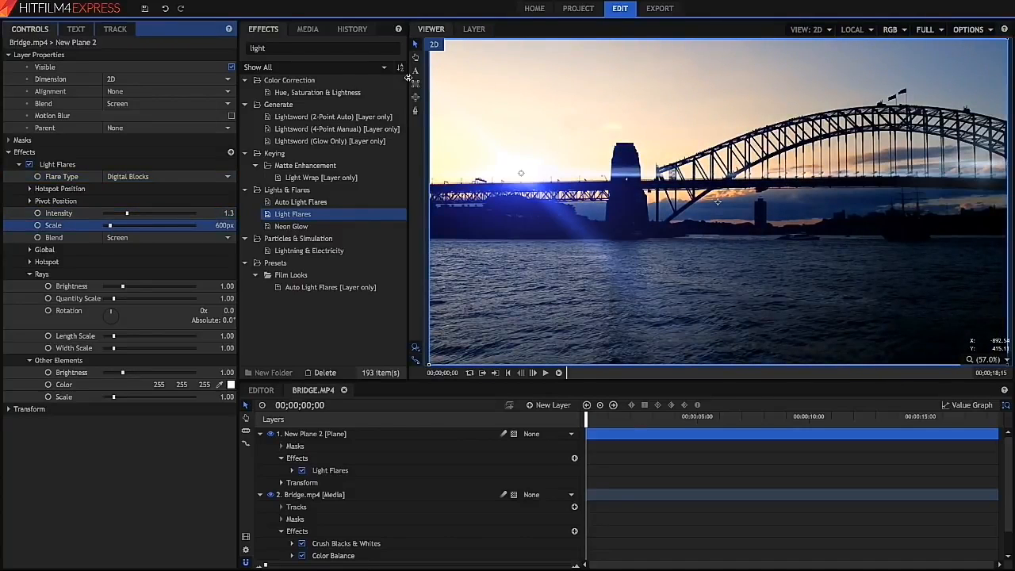
- Search effects for "hu" and apply Hue, Saturation & Lightness to the plane layer
double_click(289, 50)
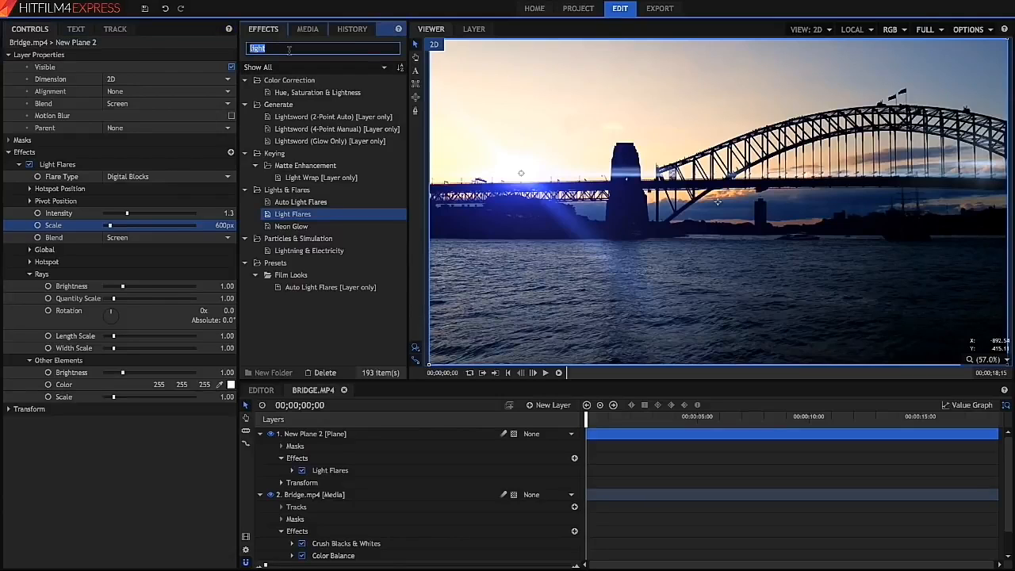
type("hu")
left_click_drag(302, 92, 103, 337)
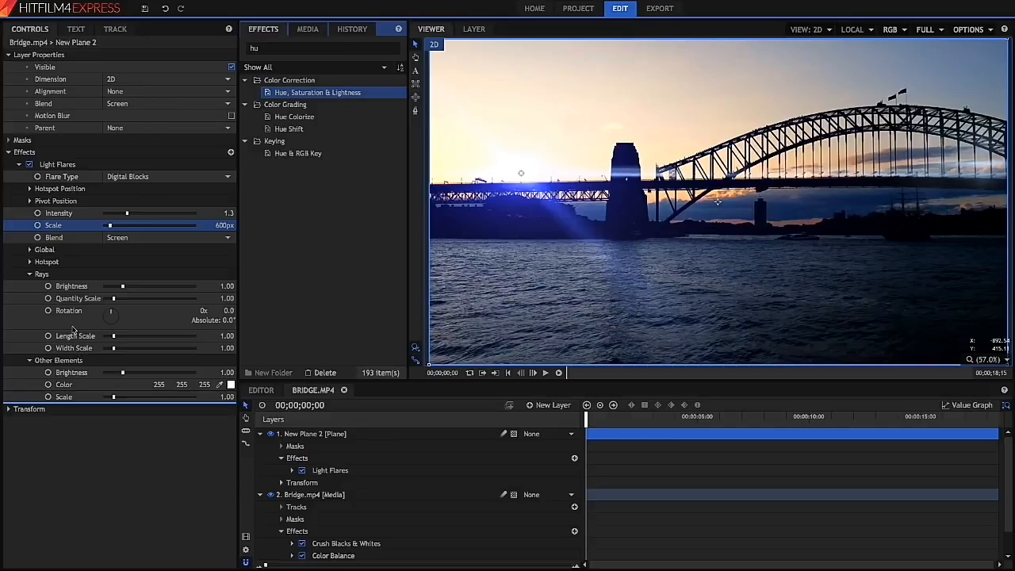
- Expand the Hue, Saturation & Lightness master settings and set Hue Shift to 158.4°
left_click_drag(71, 394, 71, 396)
left_click(19, 409)
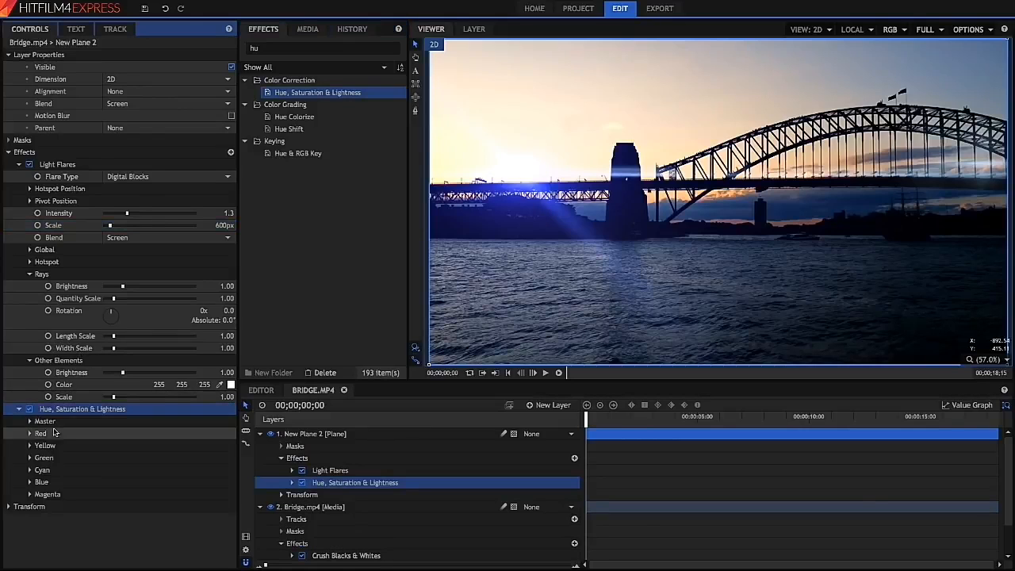
left_click(29, 421)
left_click_drag(150, 434, 188, 424)
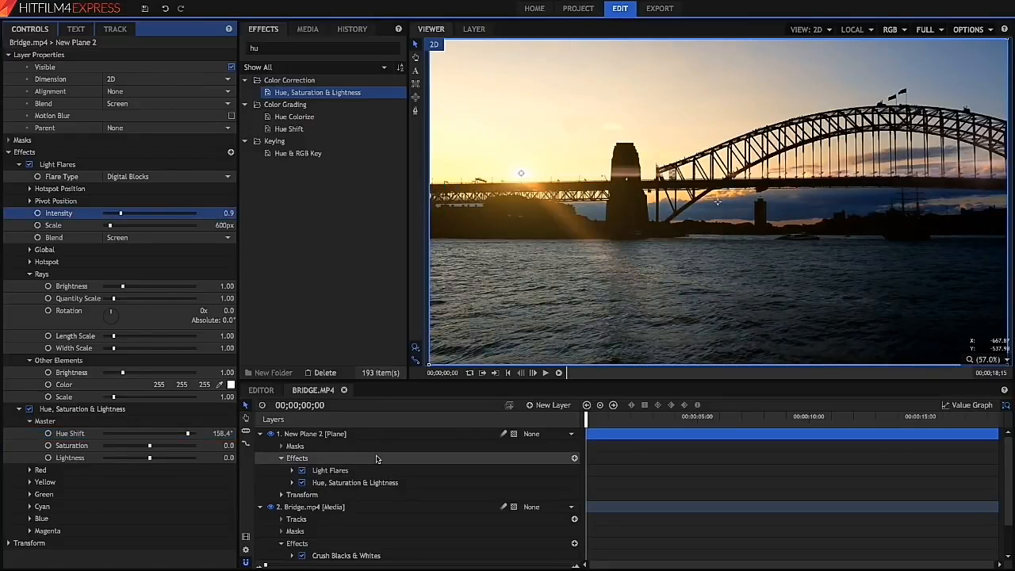
- Copy the Crush Blacks & Whites and Color Balance effects from Bridge.mp4 onto a new Grade layer
scroll(368, 511, "down", 1)
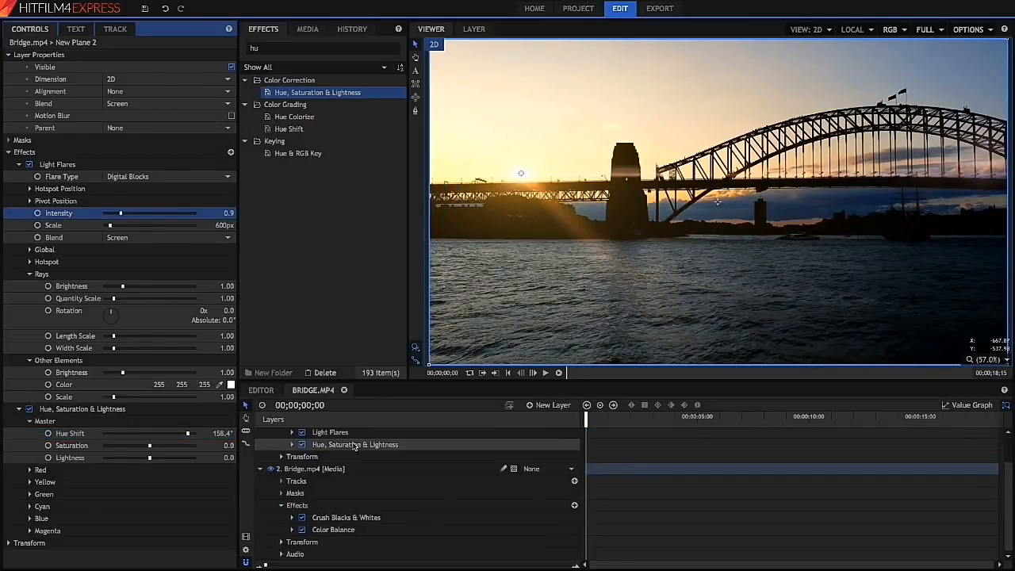
scroll(349, 448, "up", 1)
left_click(260, 431)
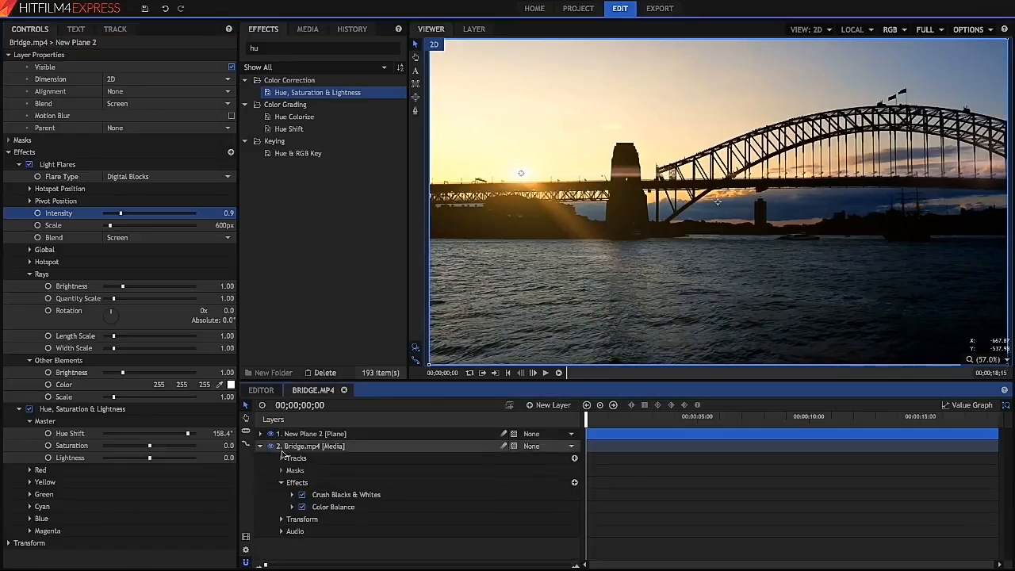
left_click(354, 495)
left_click(352, 507, "shift")
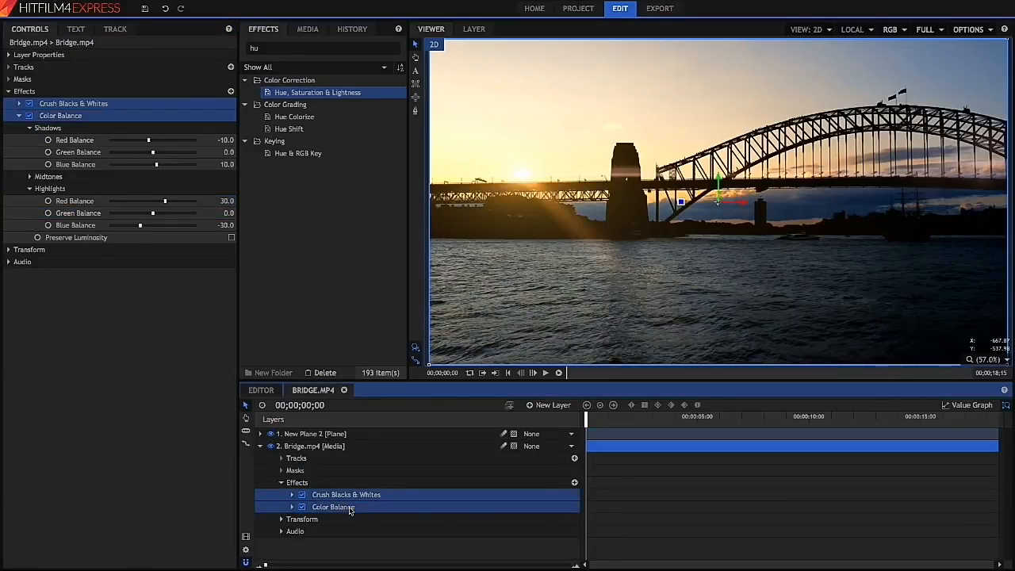
left_click(553, 405)
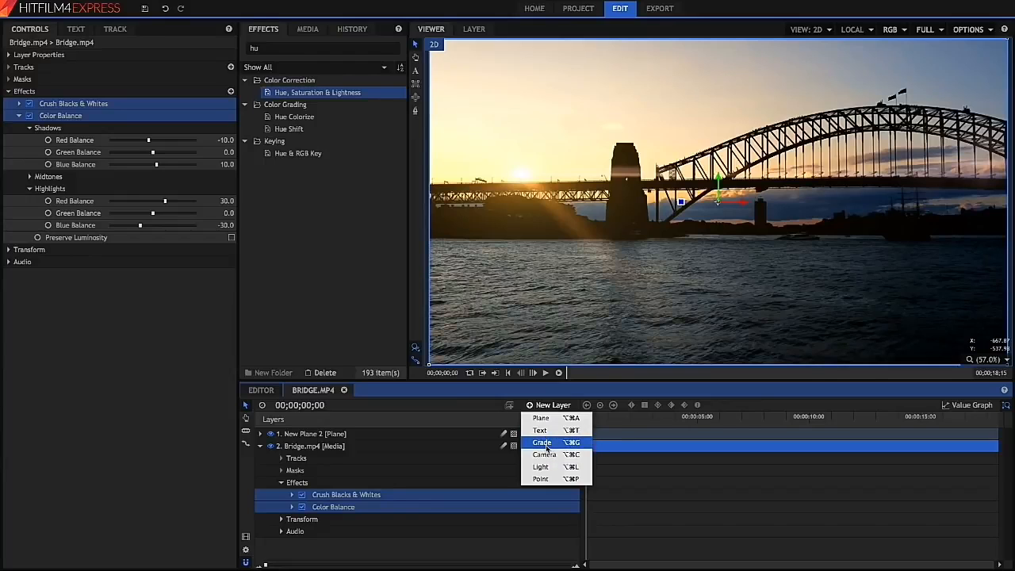
left_click(547, 446)
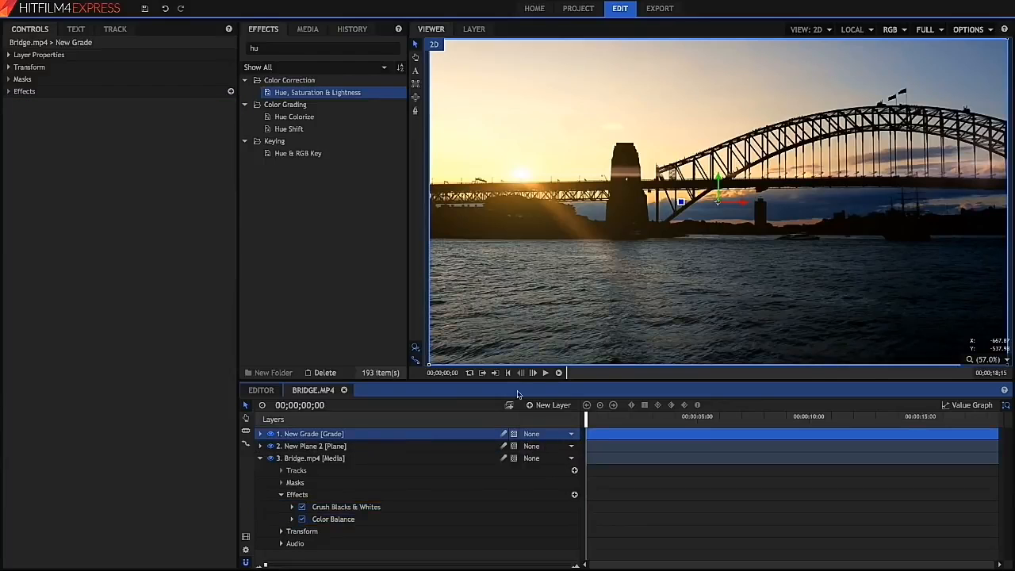
key("ctrl+v")
- Delete the Crush Blacks & Whites and Color Balance effects from the Bridge.mp4 layer
scroll(444, 463, "down", 2)
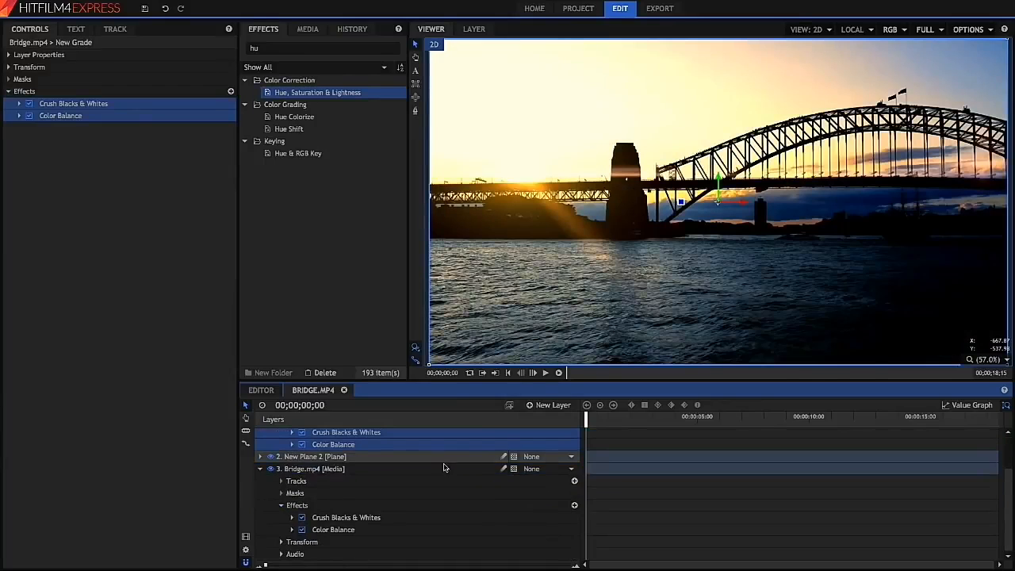
left_click(368, 517)
key("Delete")
left_click(367, 529)
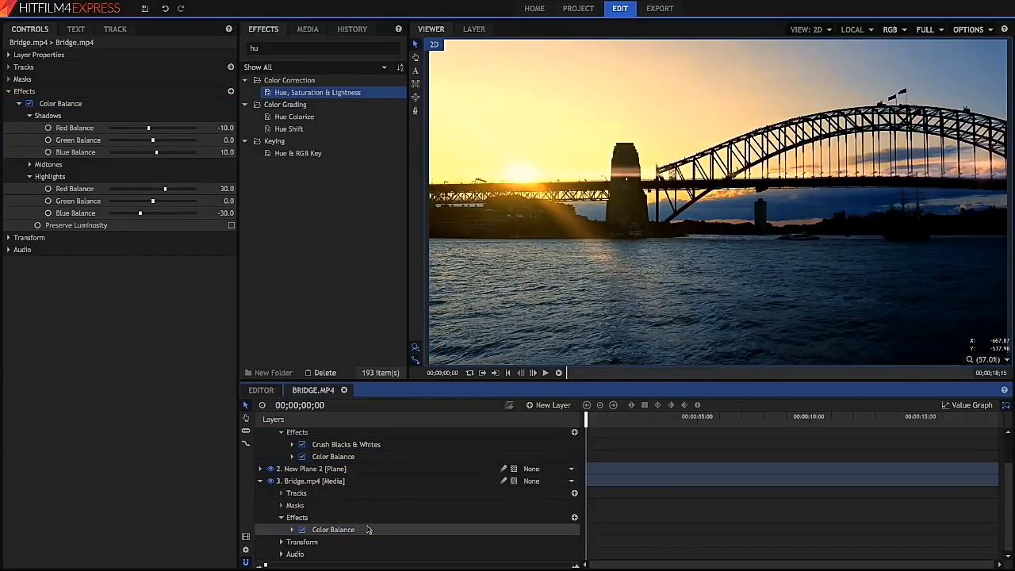
key("Delete")
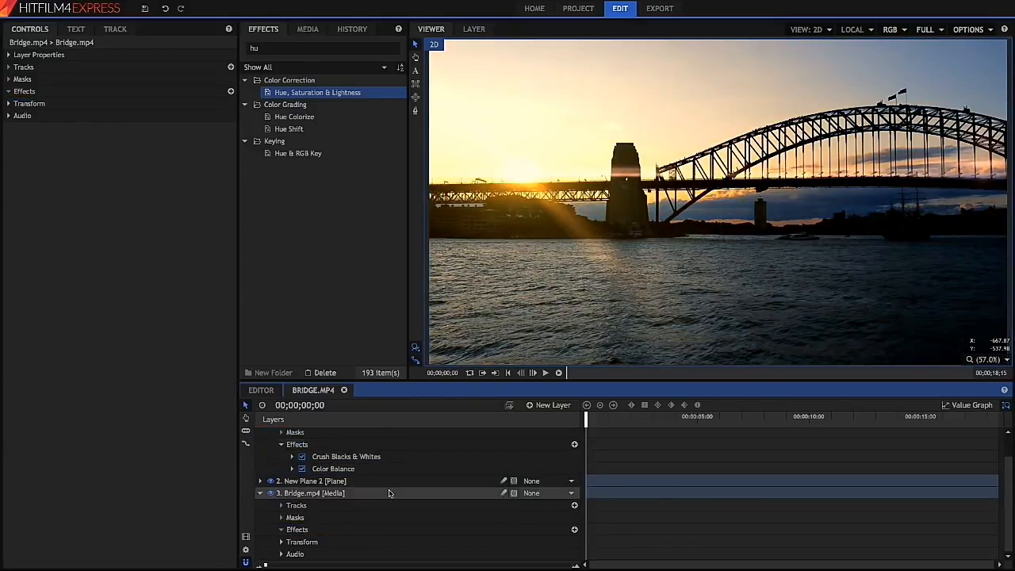
- Expand Crush Blacks & Whites on the Grade layer and set Black to about 0.15
scroll(378, 460, "up", 2)
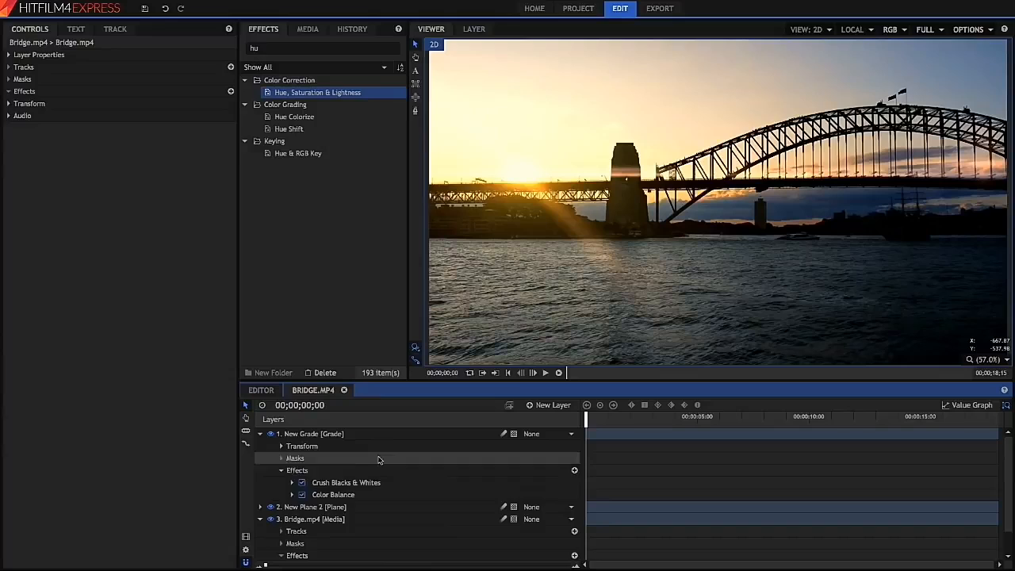
left_click(260, 518)
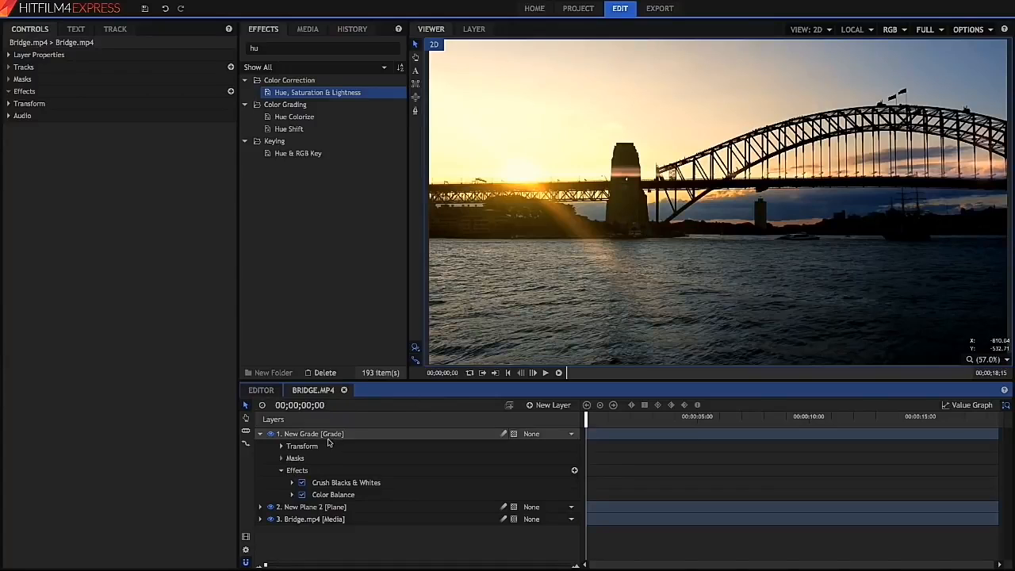
left_click(321, 482)
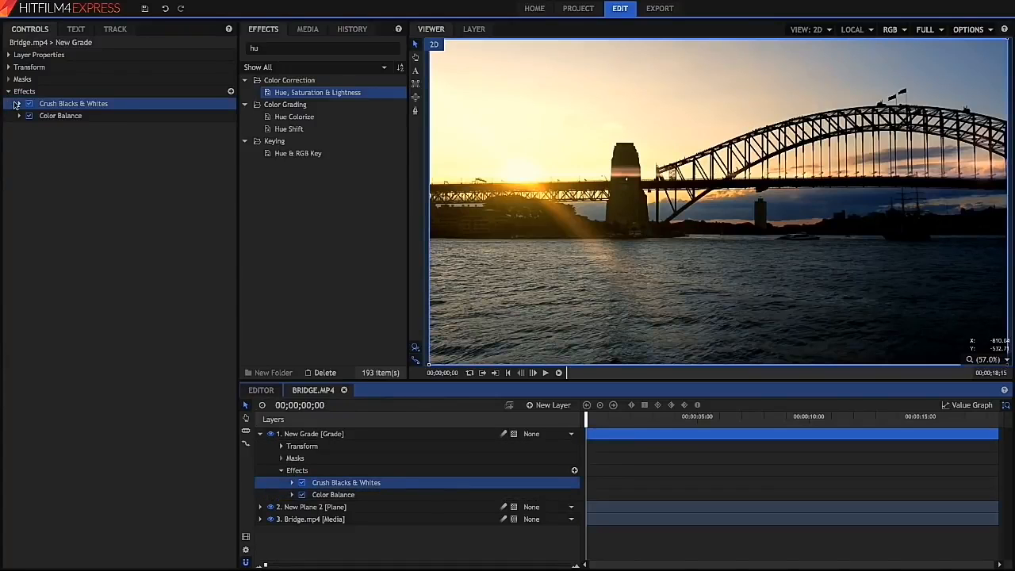
left_click(17, 103)
left_click_drag(103, 116, 115, 117)
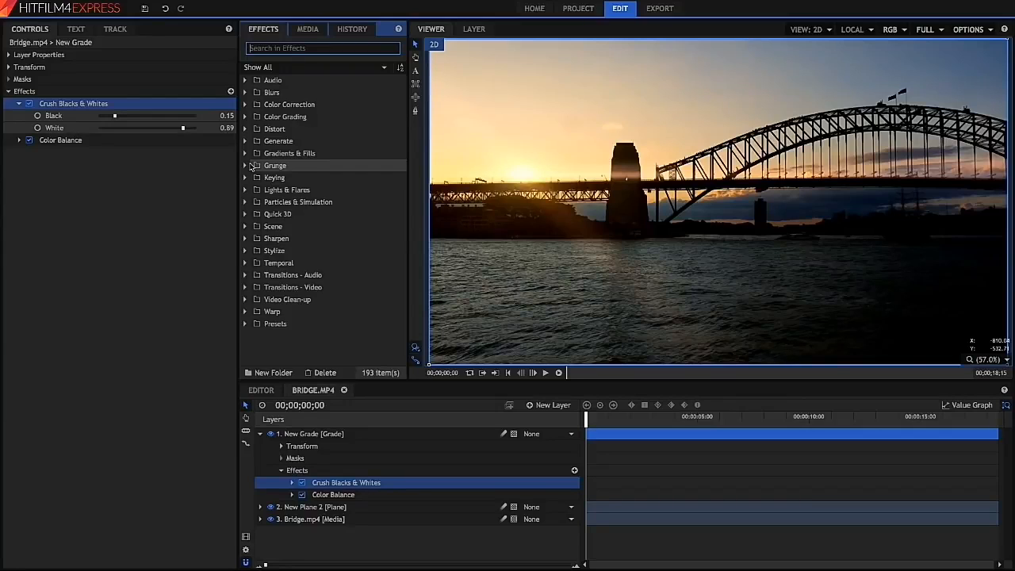
- Search effects for "letter" and apply Letterbox to the Grade layer
type("letter")
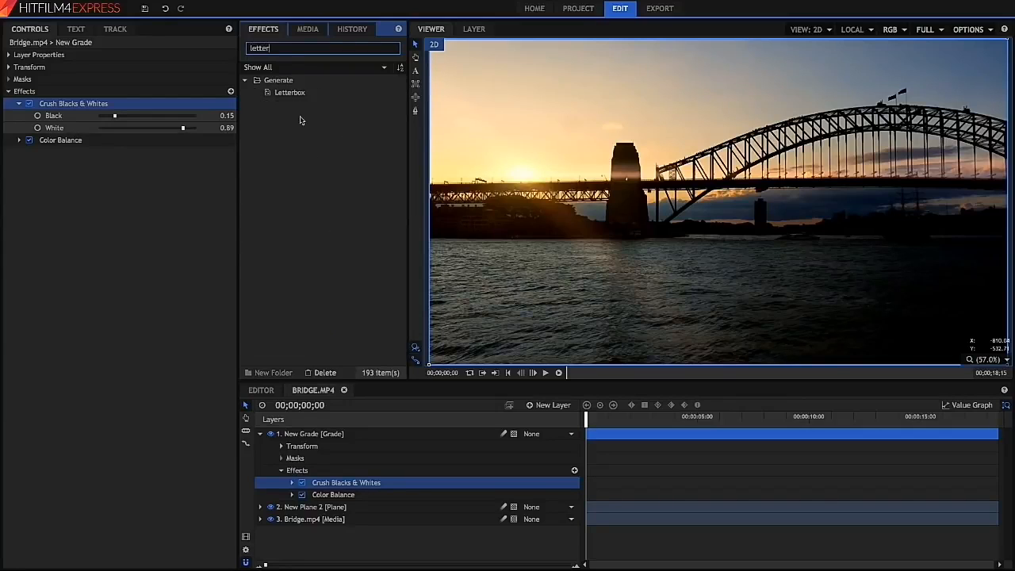
left_click_drag(295, 93, 179, 144)
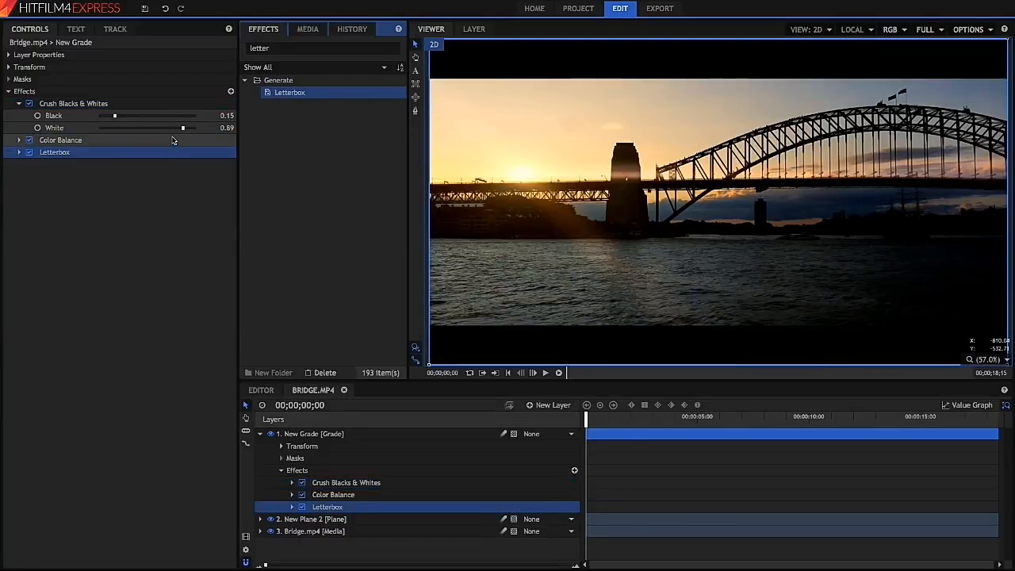
left_click(19, 152)
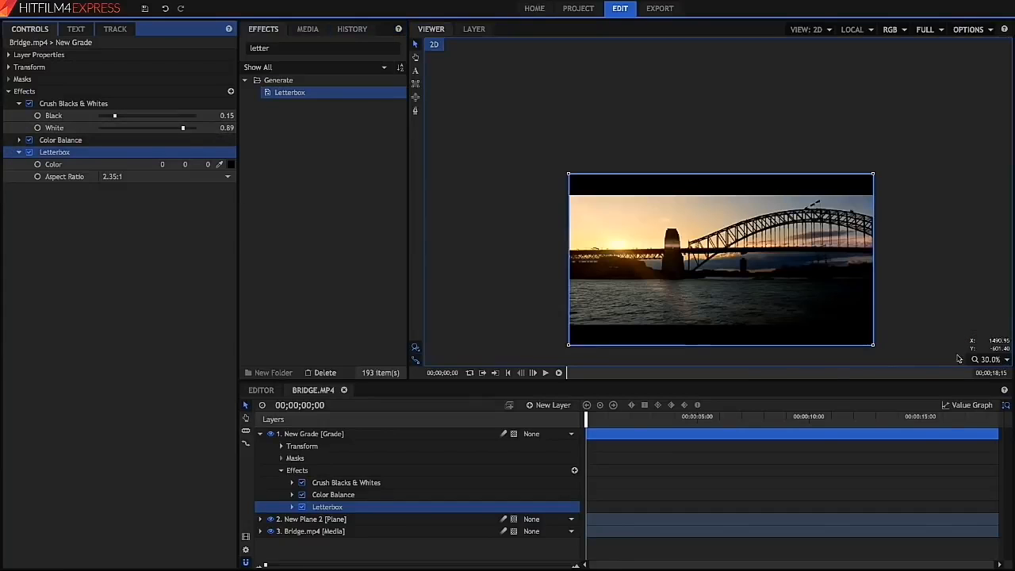
- Remove the Letterbox effect from the Grade layer
left_click(986, 361)
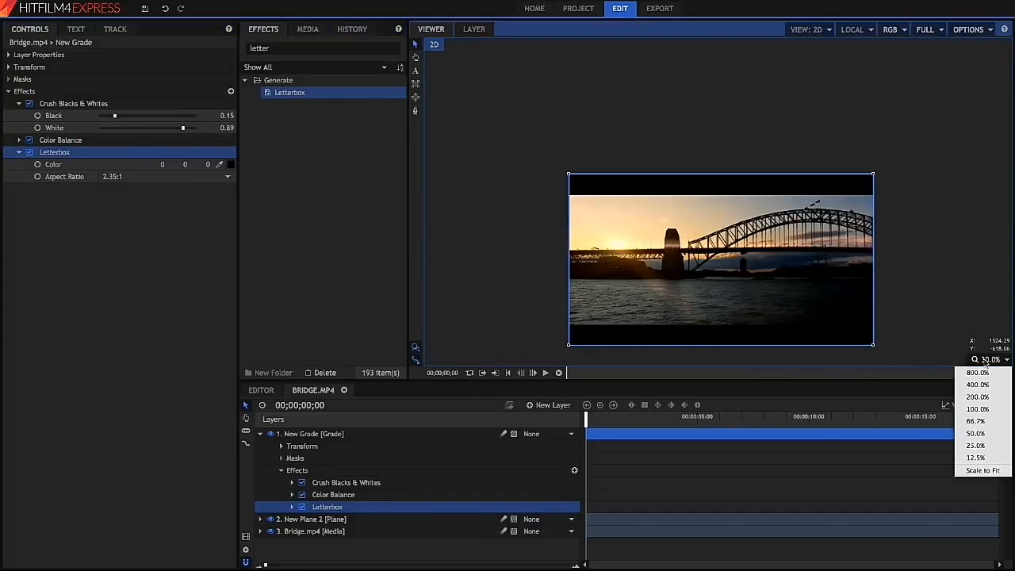
left_click(989, 472)
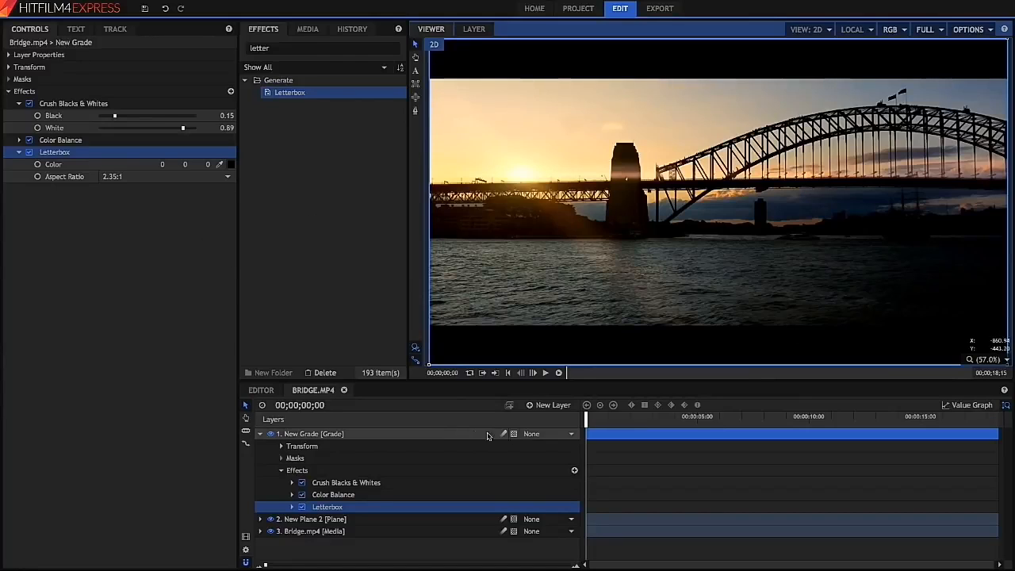
key("Delete")
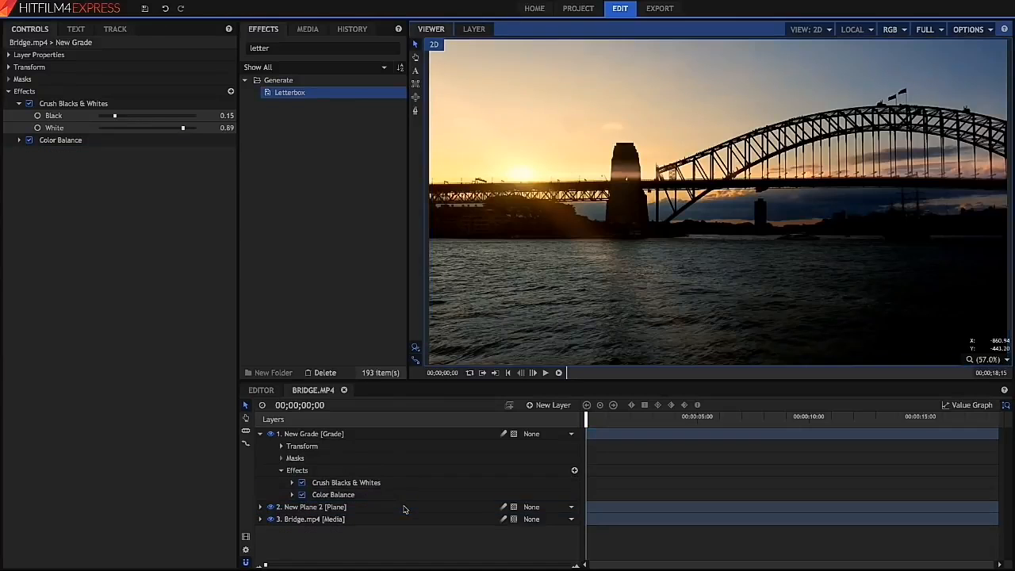
- Add a new plane layer and apply the Letterbox effect to it
left_click(547, 404)
left_click(558, 418)
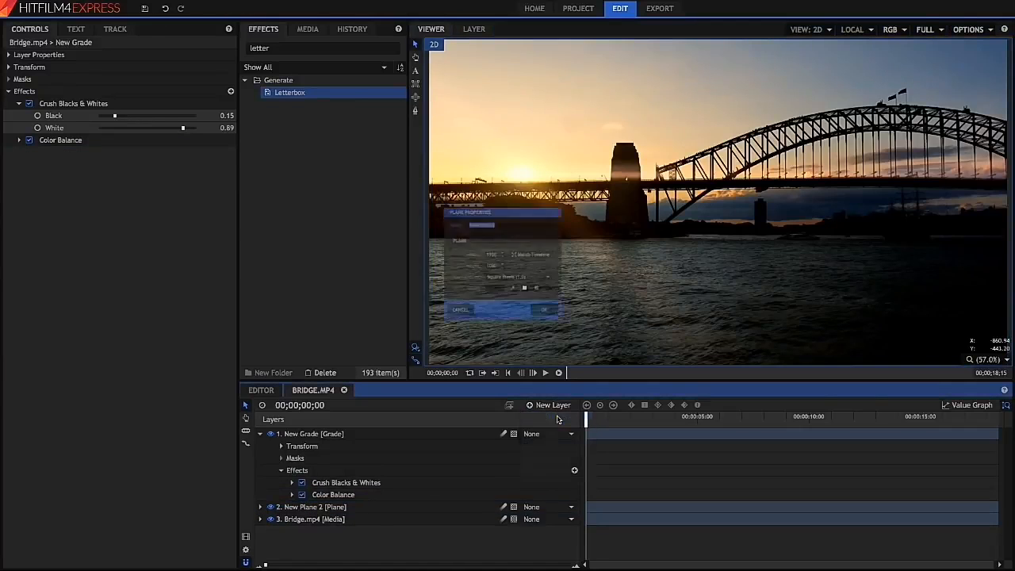
left_click(568, 339)
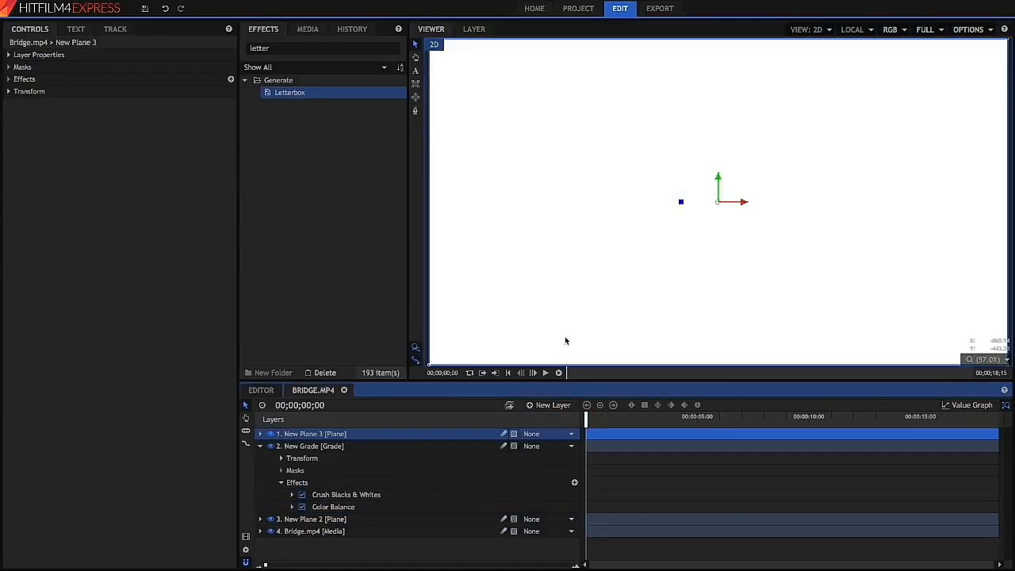
left_click_drag(313, 443, 316, 436)
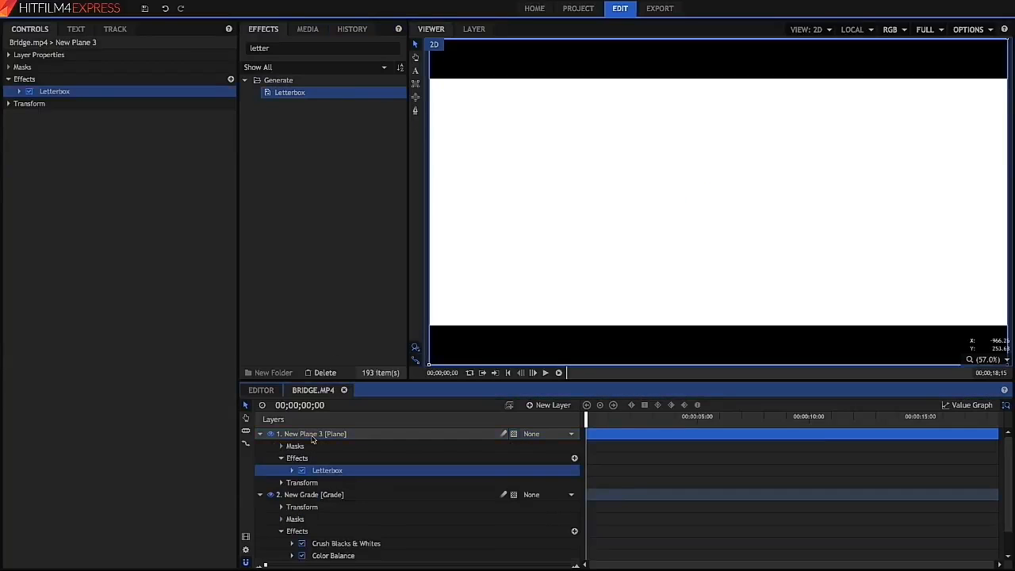
- Set the new plane's blend mode to Darken in its layer properties
left_click(12, 55)
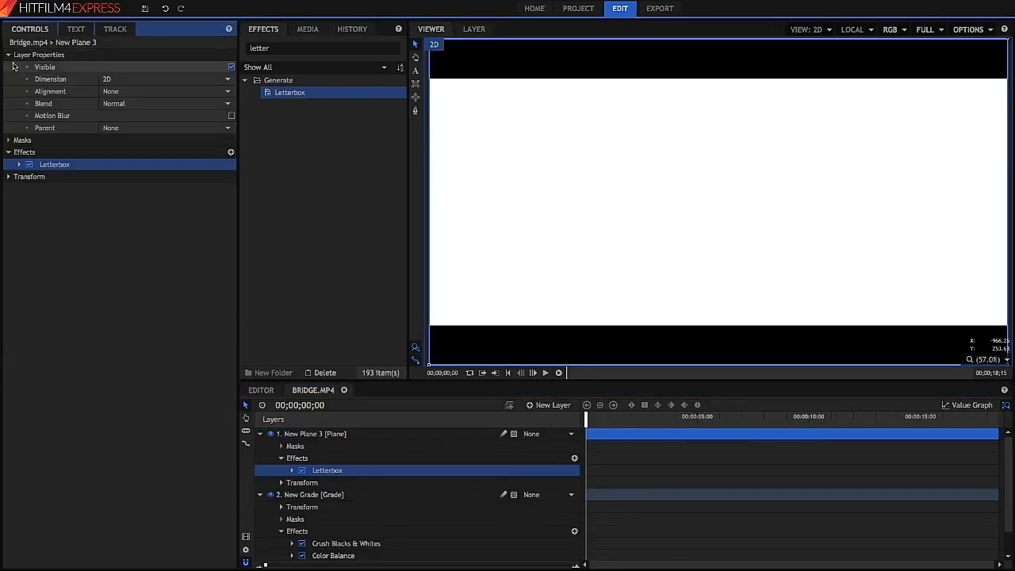
left_click(148, 105)
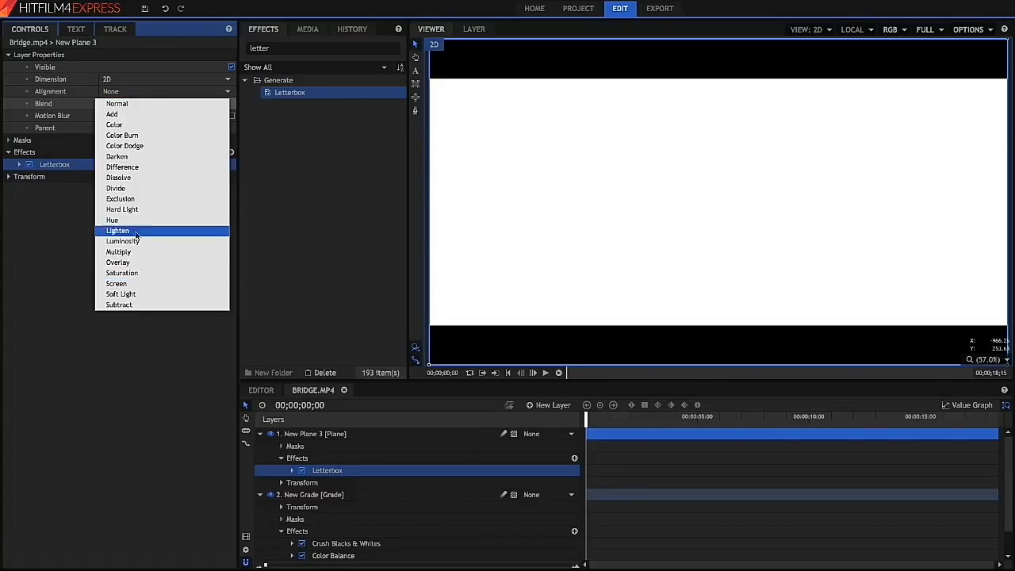
left_click(119, 157)
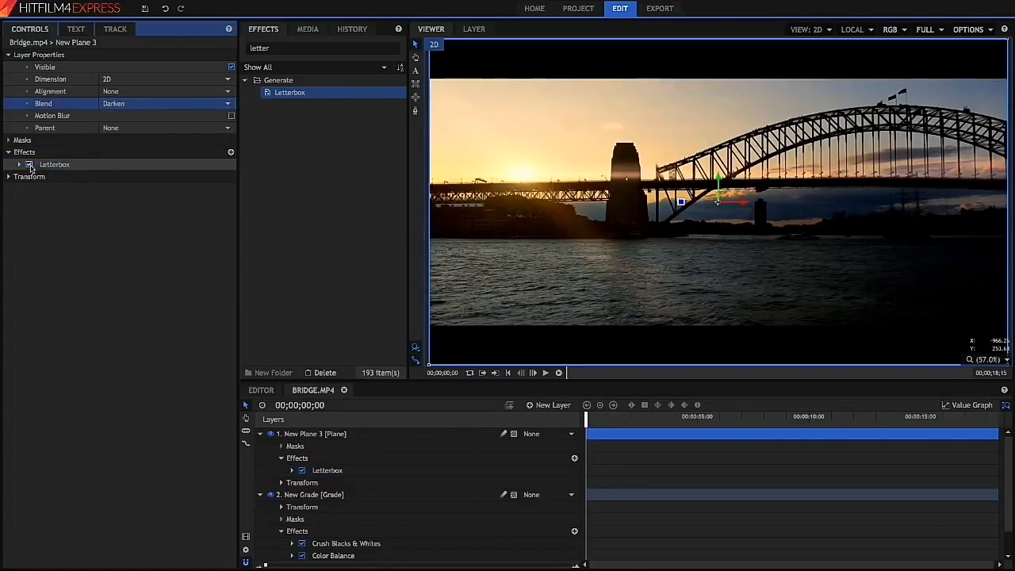
- Collapse the Grade layer, select the New Grade, New Plane 2 and Bridge.mp4 layers together, and start repositioning them in the viewer
scroll(278, 493, "down", 1)
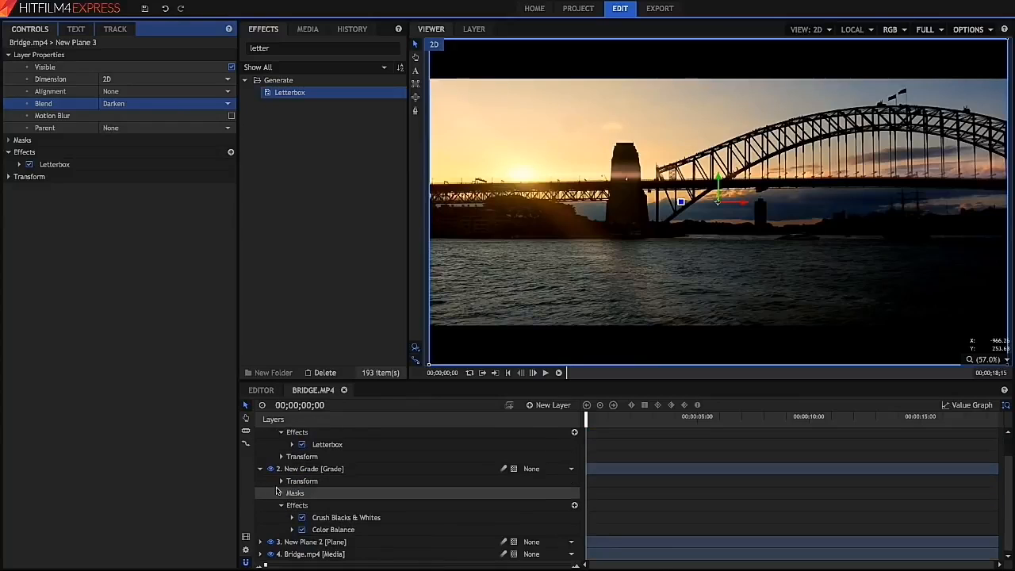
left_click(260, 468)
left_click(309, 494)
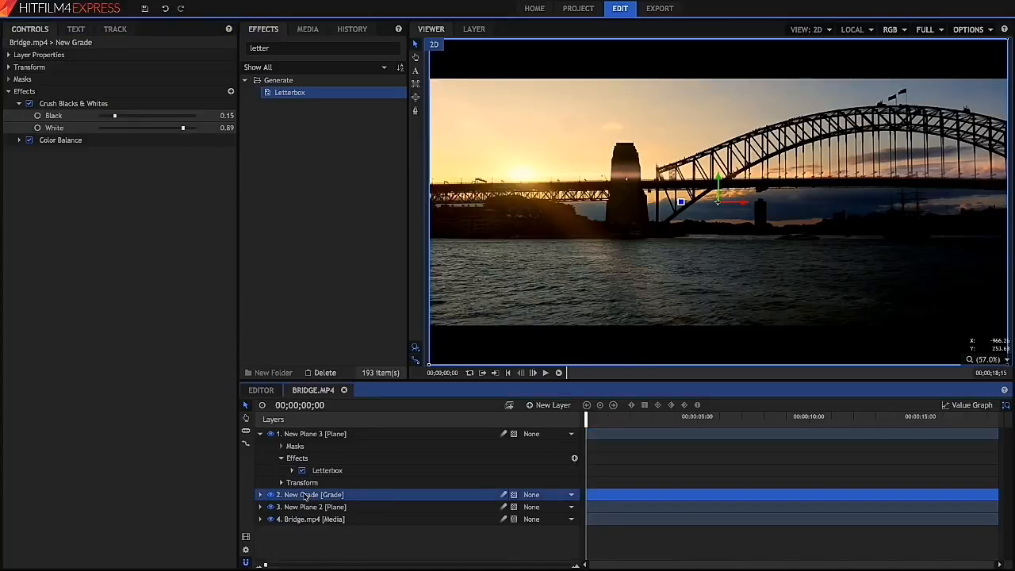
left_click(337, 519, "shift")
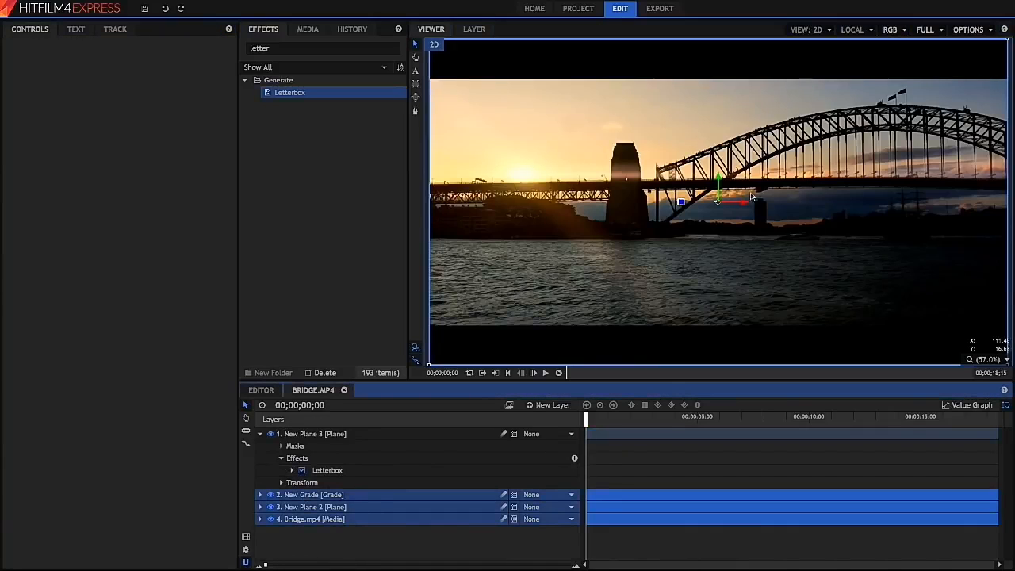
mouse_move(719, 179)
left_mouse_down()
mouse_move(718, 266)
mouse_move(719, 179)
left_mouse_up()
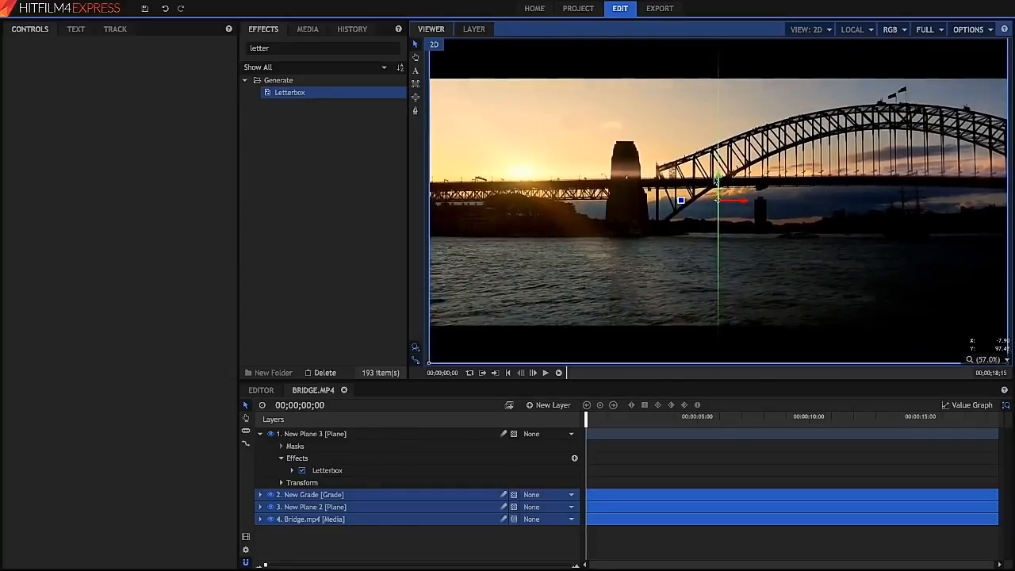